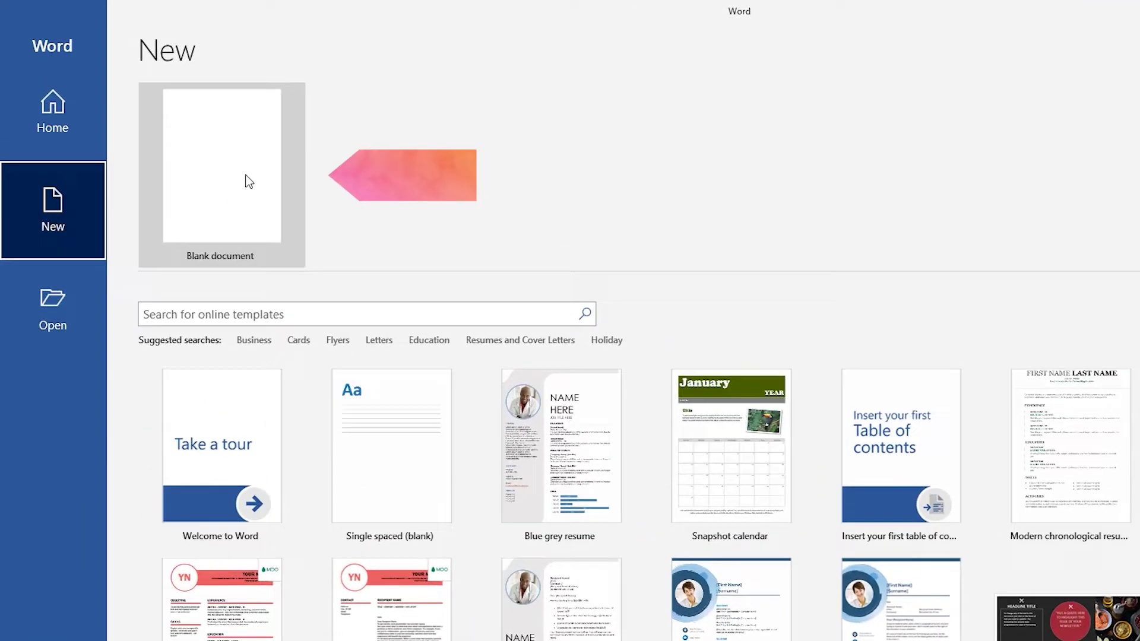
- Create a blank document and insert a new drawing canvas
left_click(247, 162)
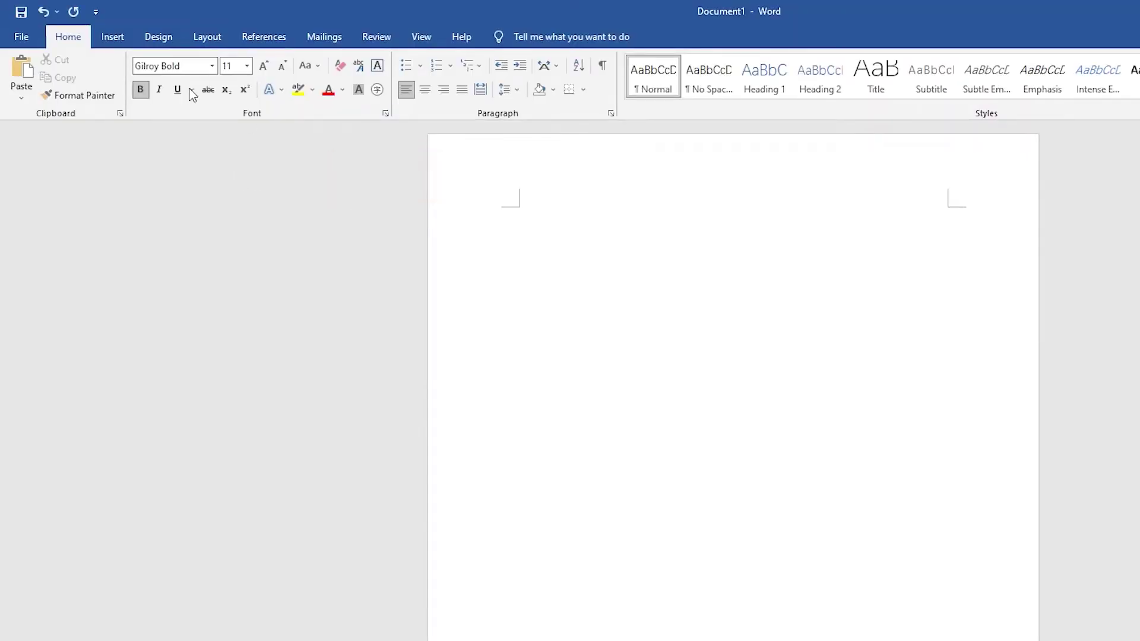
left_click(113, 37)
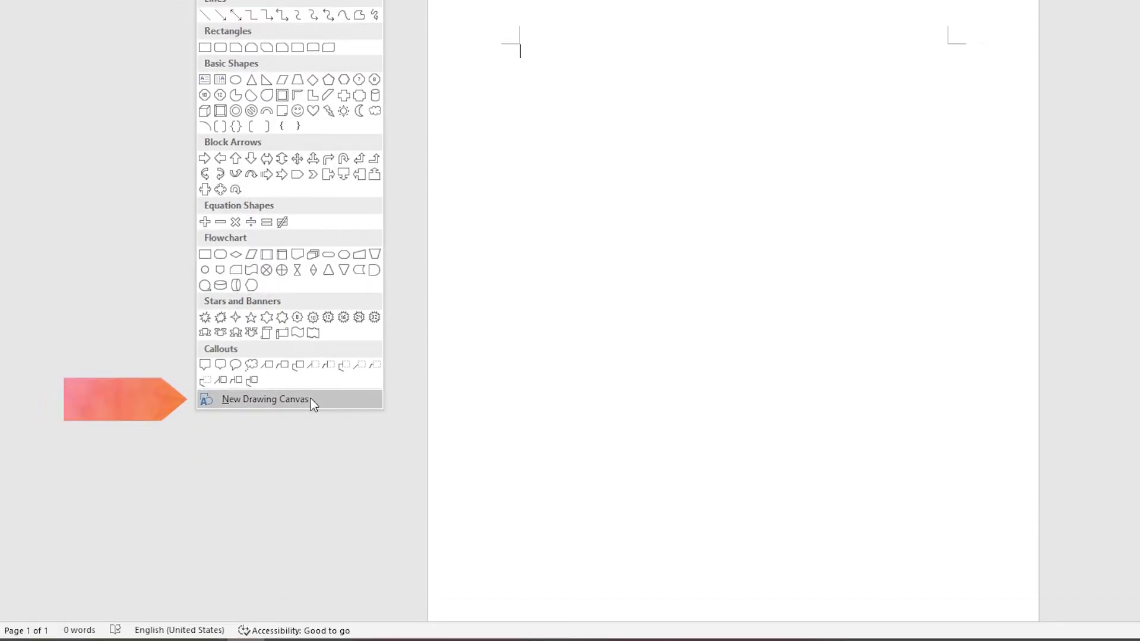
left_click(313, 401)
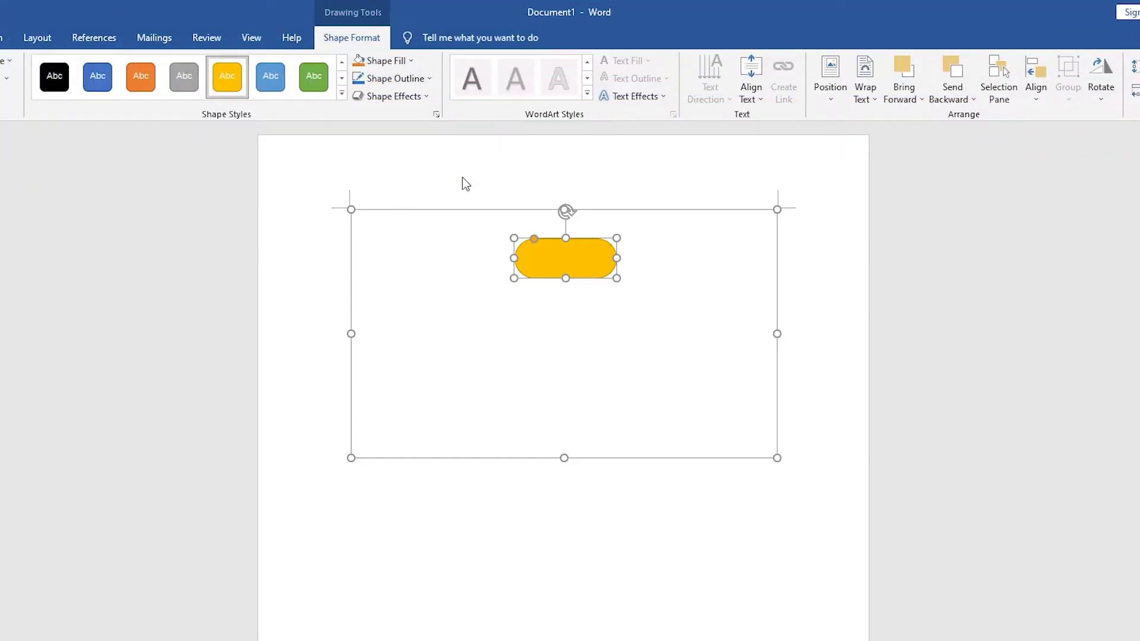
- Label the yellow rounded shape in the canvas "Start"
right_click(574, 258)
left_click(646, 346)
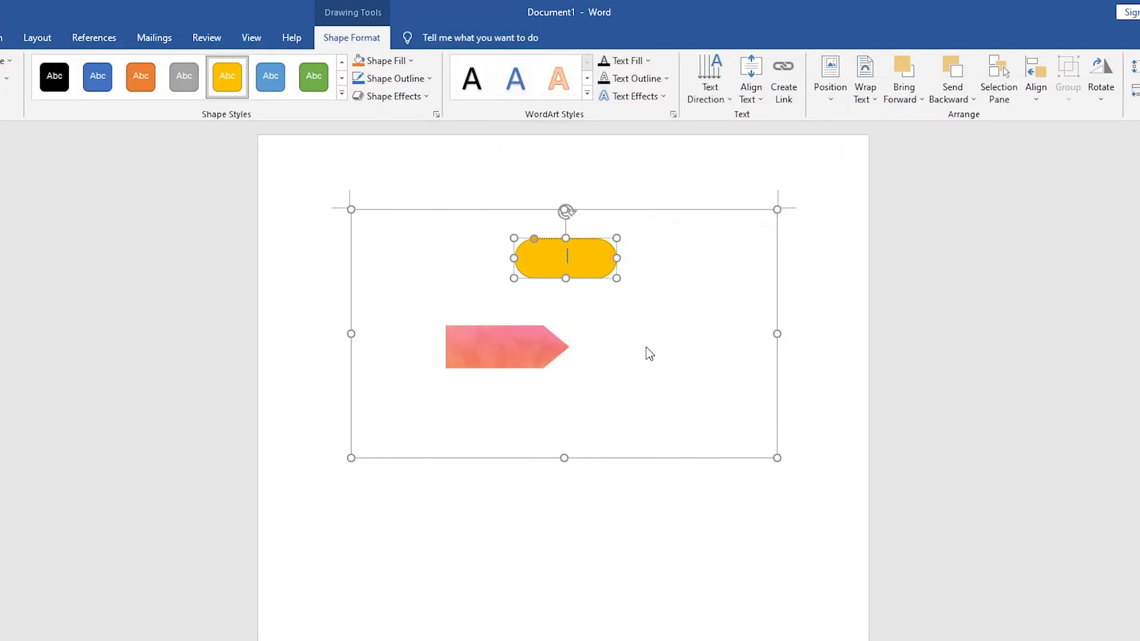
type("Start")
left_click(595, 319)
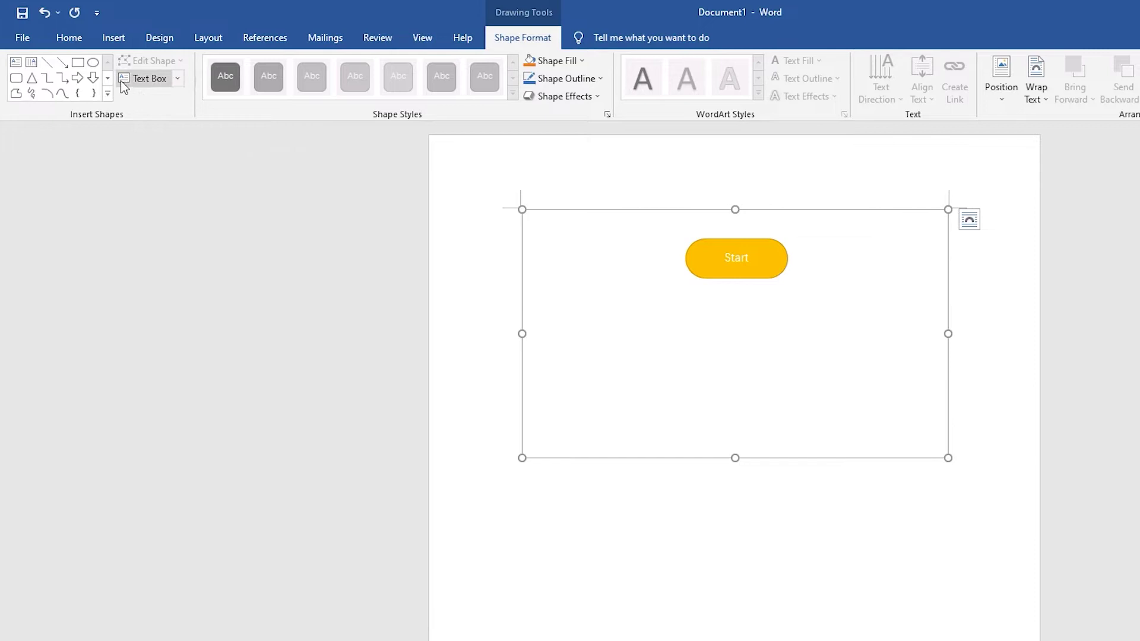
scroll(71, 83, "down", 3)
left_click(46, 95)
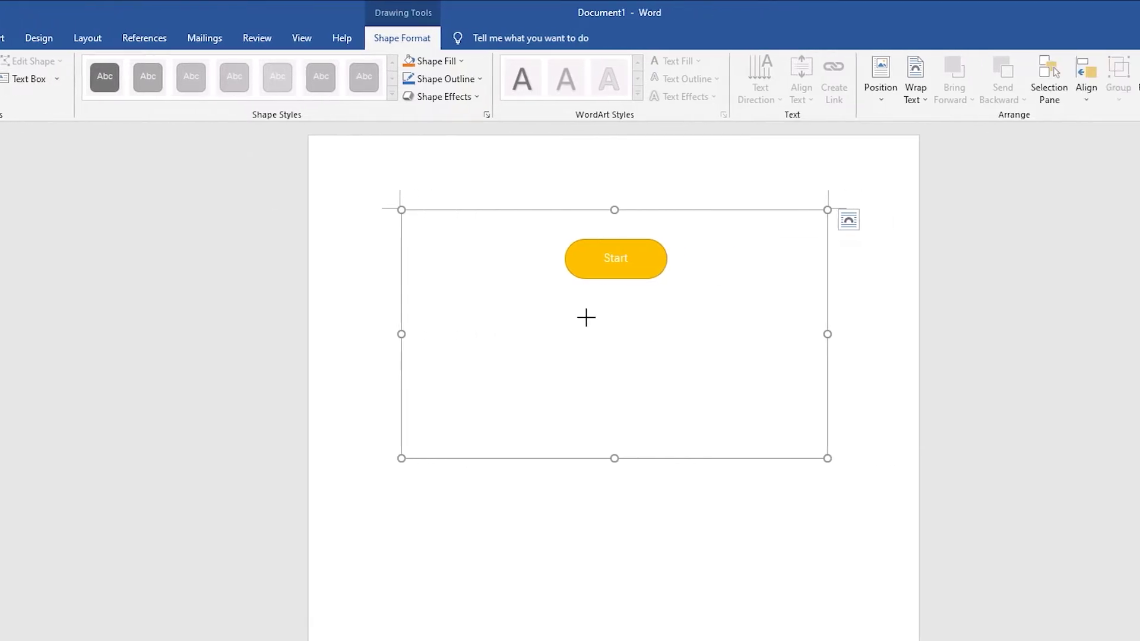
left_click_drag(696, 308, 821, 360)
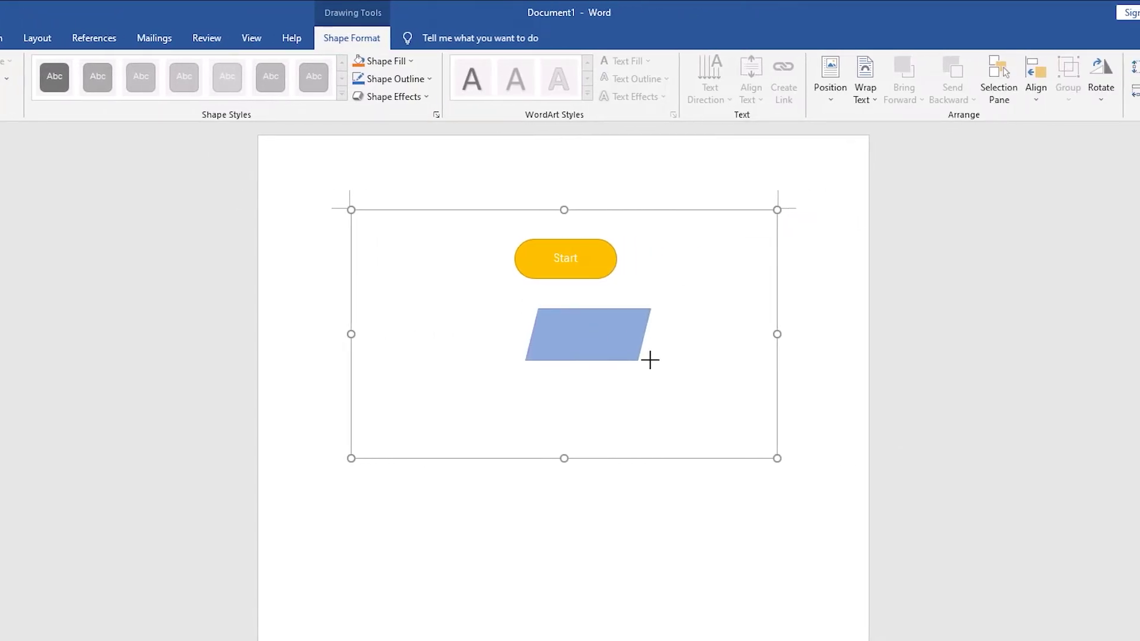
left_click_drag(649, 359, 597, 354)
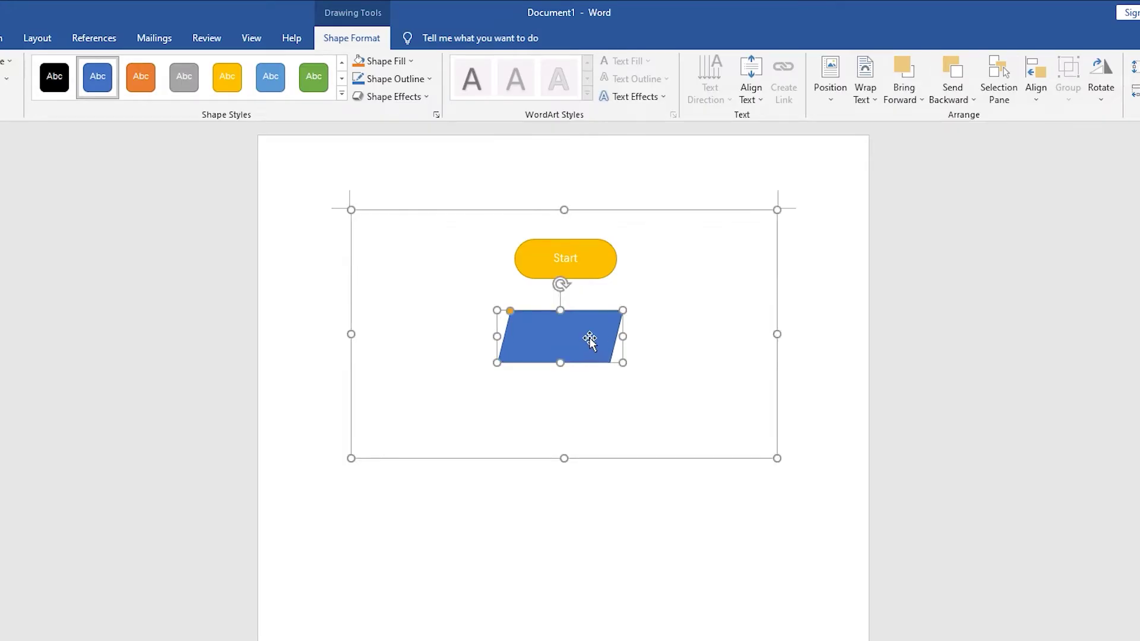
right_click(589, 341)
left_click(646, 426)
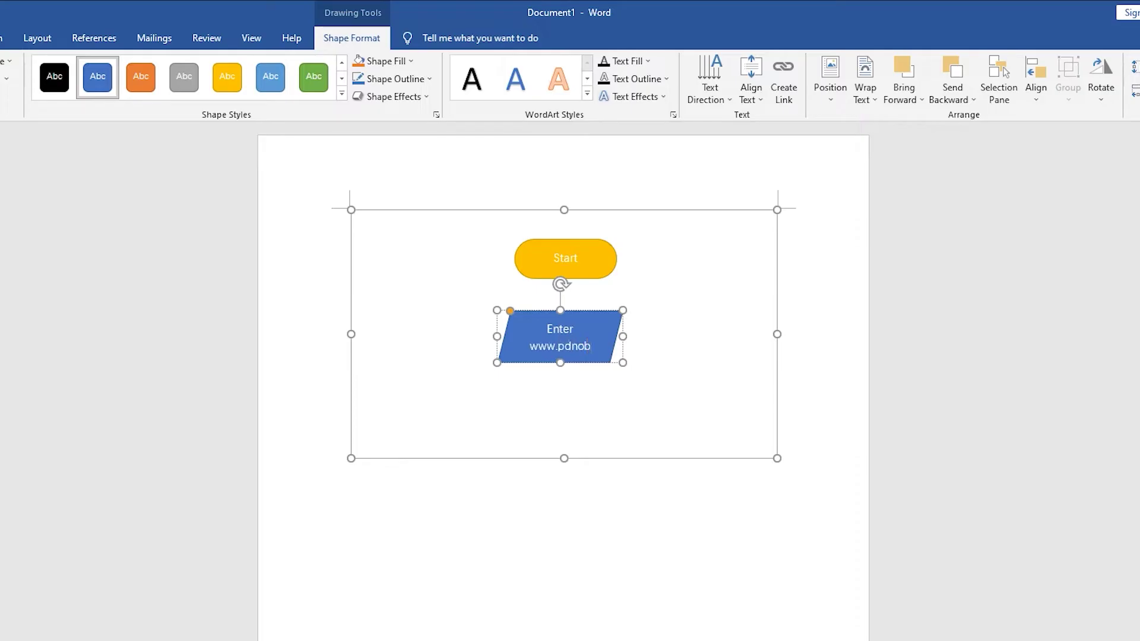
type("Enter www.pdnob.com")
left_click(661, 364)
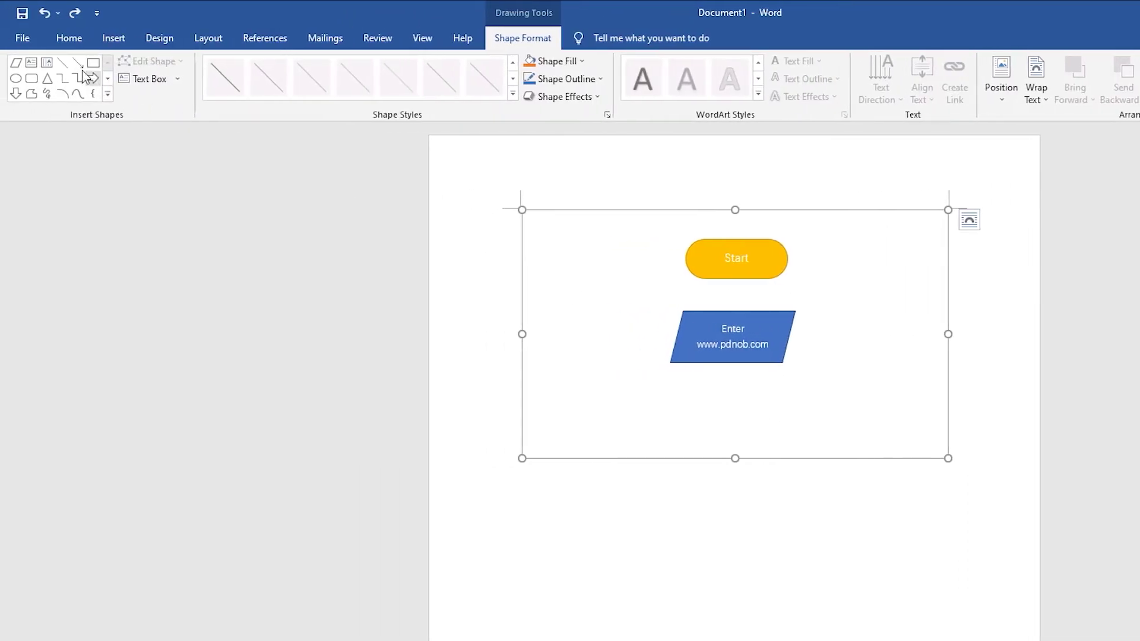
- Connect the Start shape to the parallelogram with an arrow and nudge the parallelogram right until the arrow is vertical
left_click(77, 67)
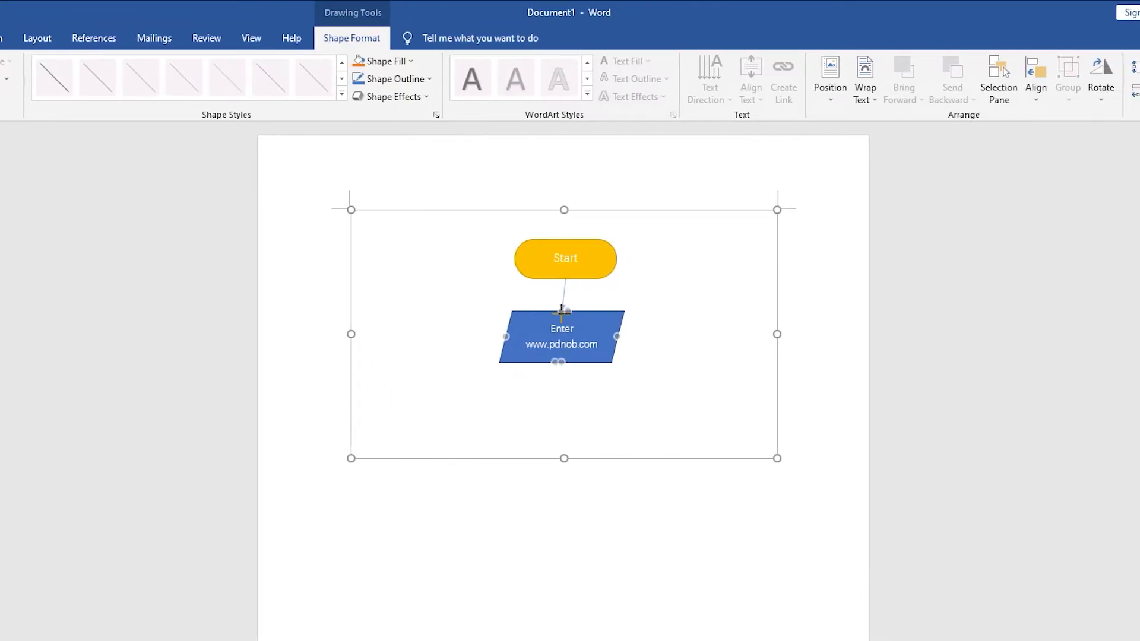
left_click_drag(560, 314, 561, 312)
left_click(599, 358)
key("Right")
key("Right")
key("Right")
key("Right")
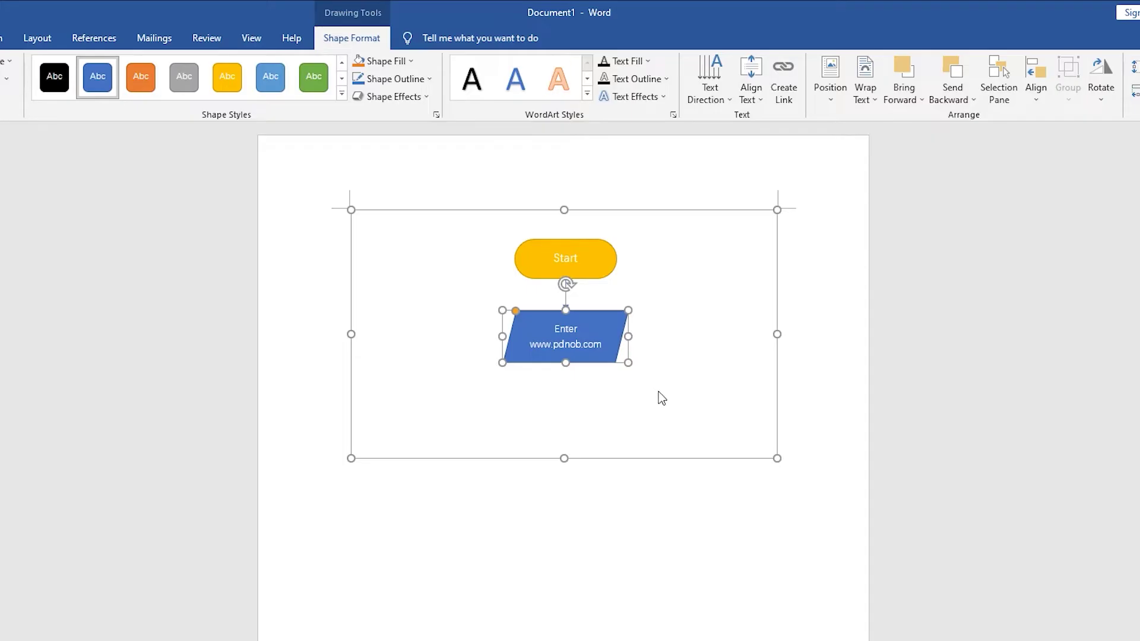
left_click(662, 398)
- Extend the drawing canvas downward and add a rectangle labelled "PDNob Home page" below the parallelogram
left_click_drag(563, 458, 570, 562)
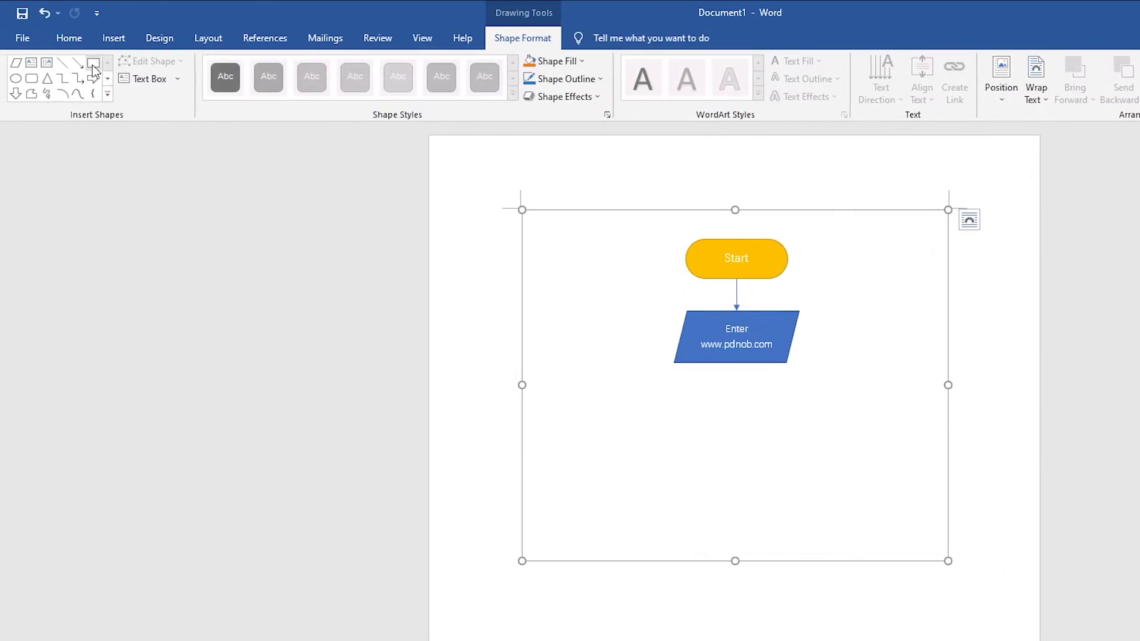
left_click(94, 64)
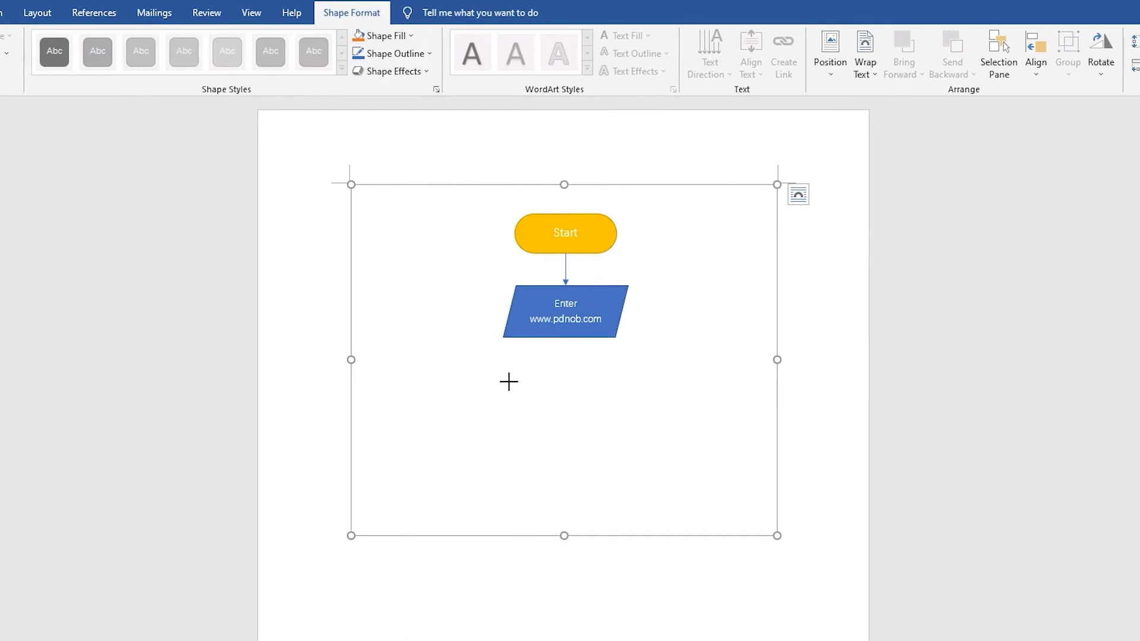
left_click_drag(508, 384, 623, 444)
right_click(592, 418)
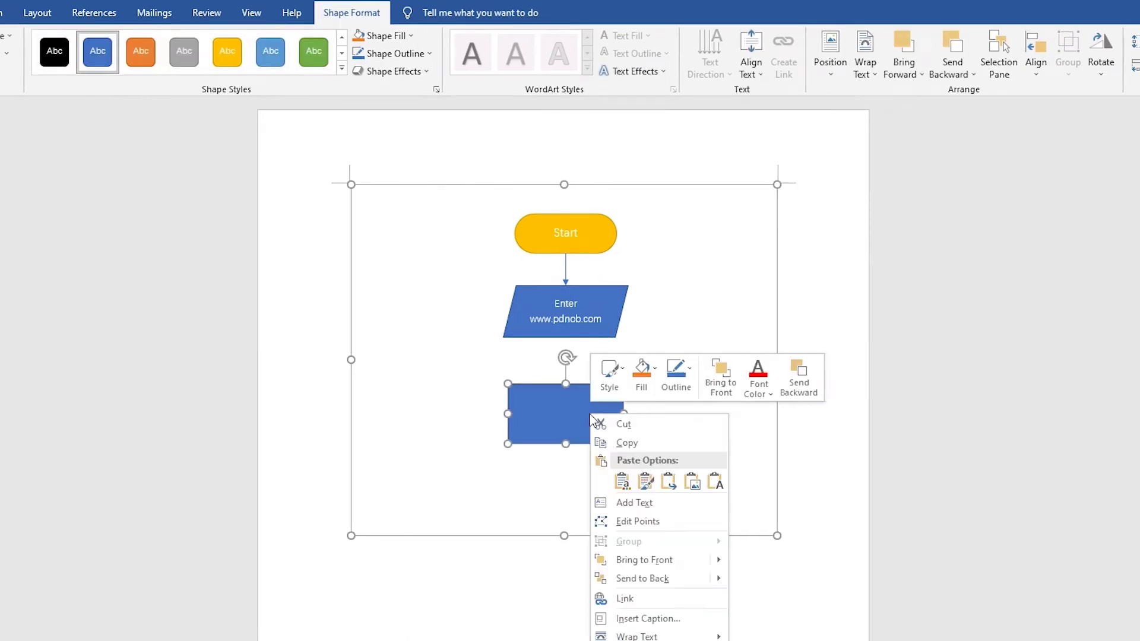
left_click(650, 501)
type("PDNob Home page")
left_click(478, 390)
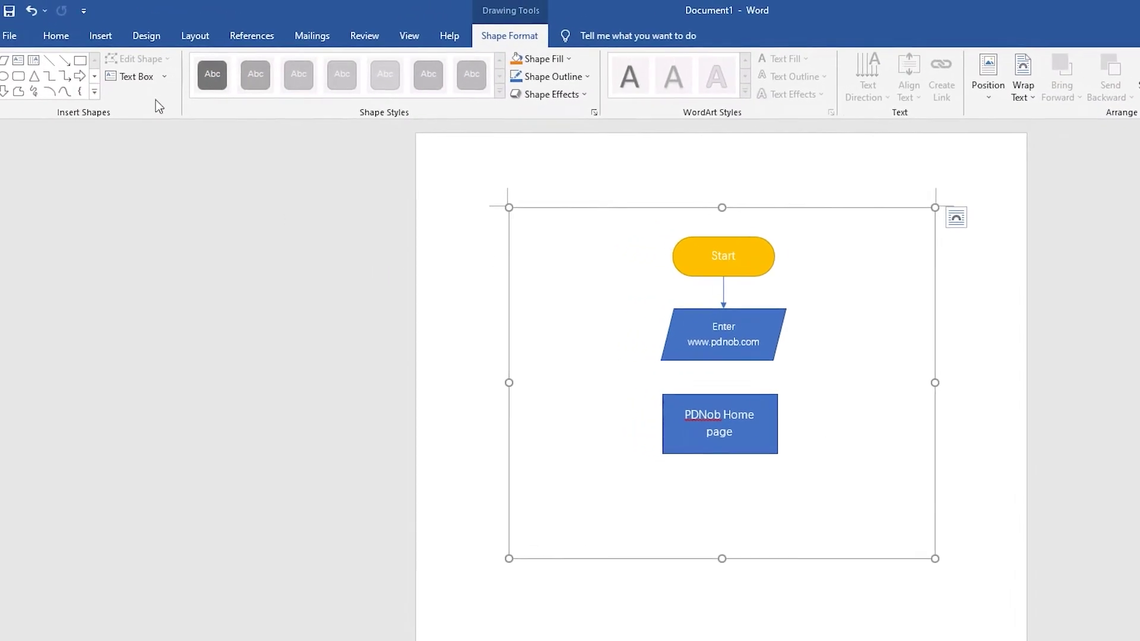
- Connect the parallelogram to the PDNob Home page rectangle with an arrow, and shrink the rectangle and its text, aligning it under the parallelogram
left_click(64, 62)
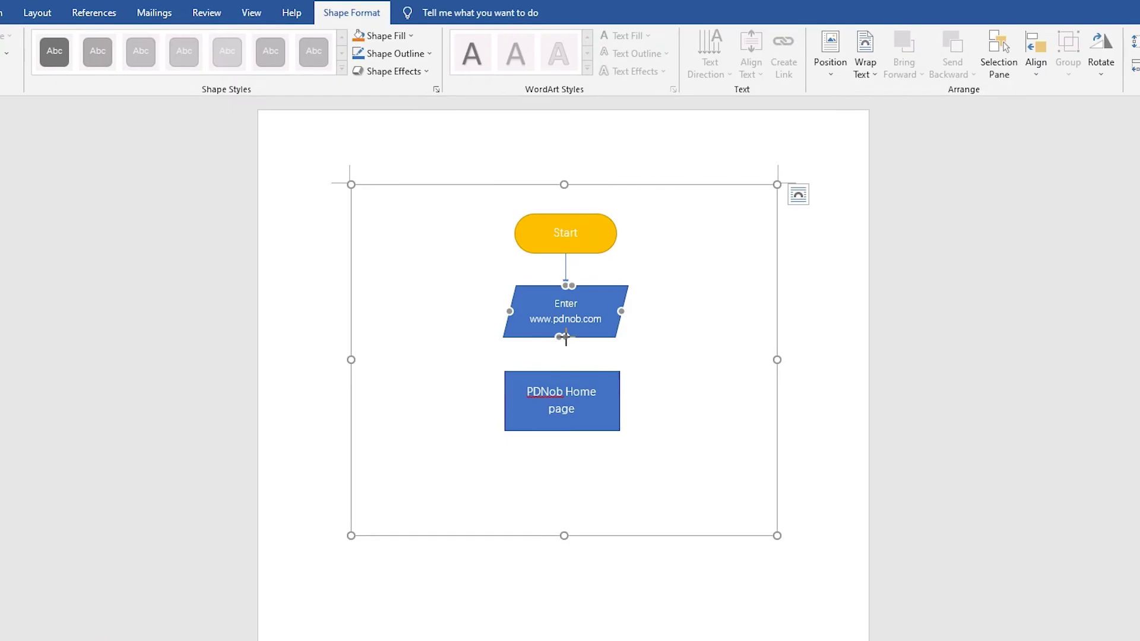
left_click_drag(566, 337, 562, 372)
mouse_move(600, 429)
left_mouse_down()
mouse_move(619, 423)
mouse_move(530, 393)
left_mouse_up()
left_click(666, 499)
left_click(612, 430)
left_click(641, 333)
left_click(646, 444)
left_click_drag(612, 423, 612, 416)
left_click(654, 452)
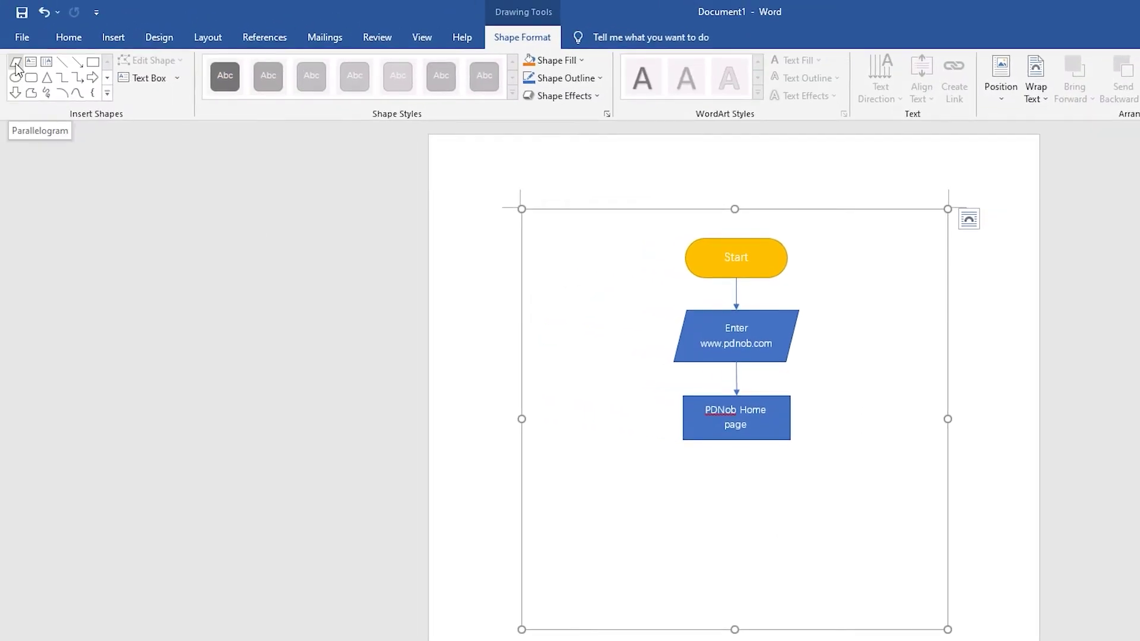
- Add a second parallelogram below the PDNob Home page rectangle and label it "Enter Email ID and Password"
key("ctrl+v")
left_click_drag(615, 349, 527, 462)
type("Enter")
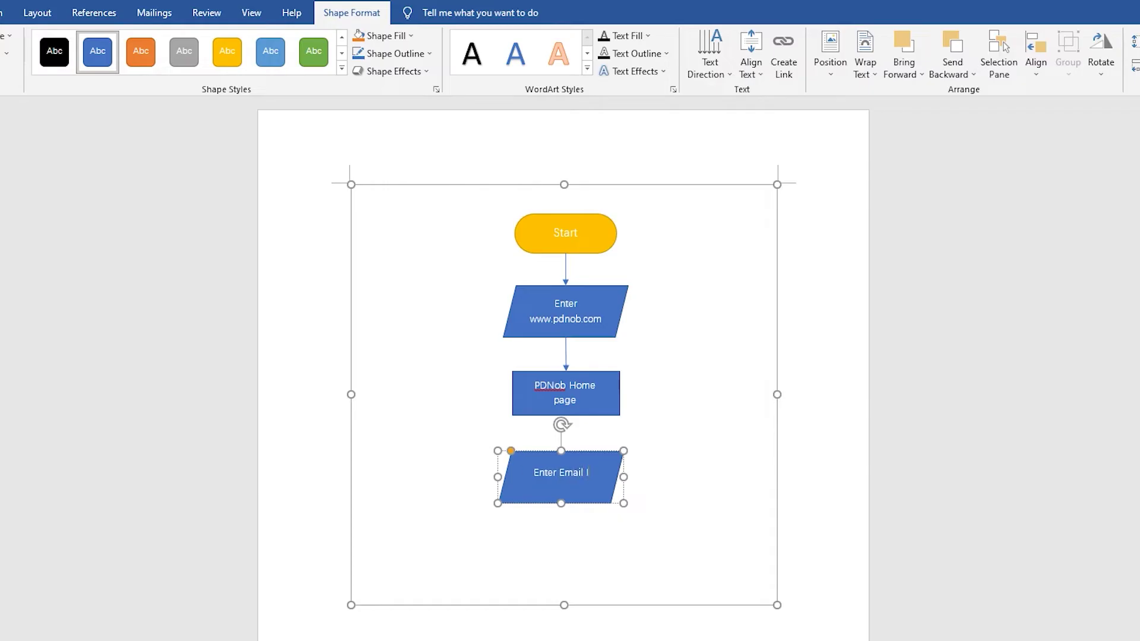
left_click(636, 519)
- Connect the PDNob Home page rectangle to the second parallelogram with an arrow and nudge the parallelogram into vertical alignment
left_click_drag(563, 456, 561, 452)
left_click(615, 490)
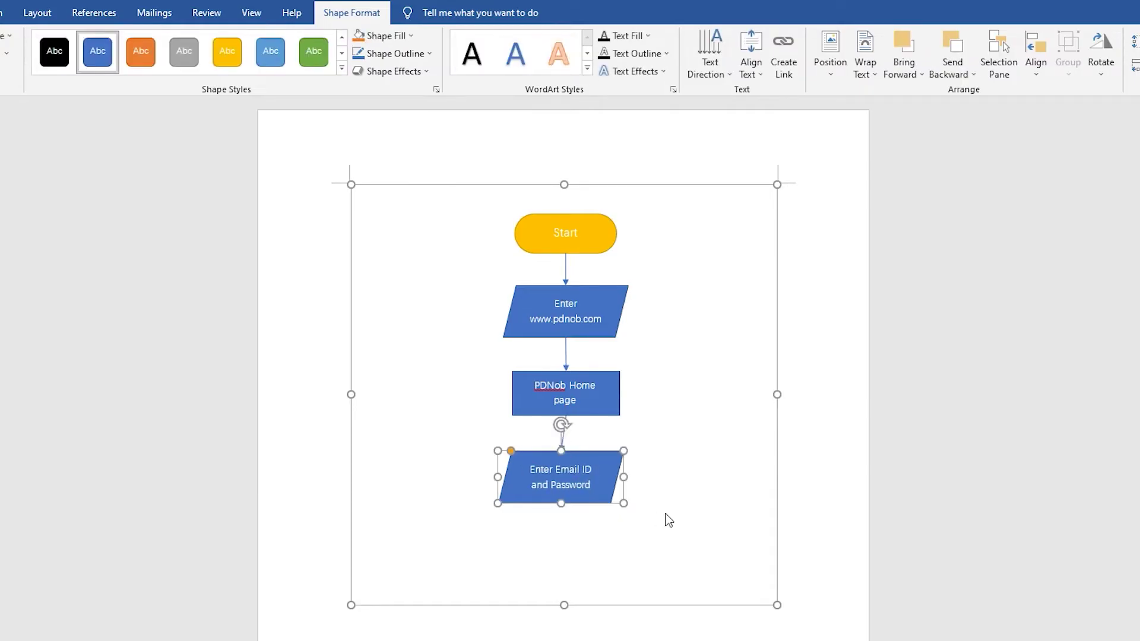
key("Right")
key("Right")
key("Up")
left_click(665, 516)
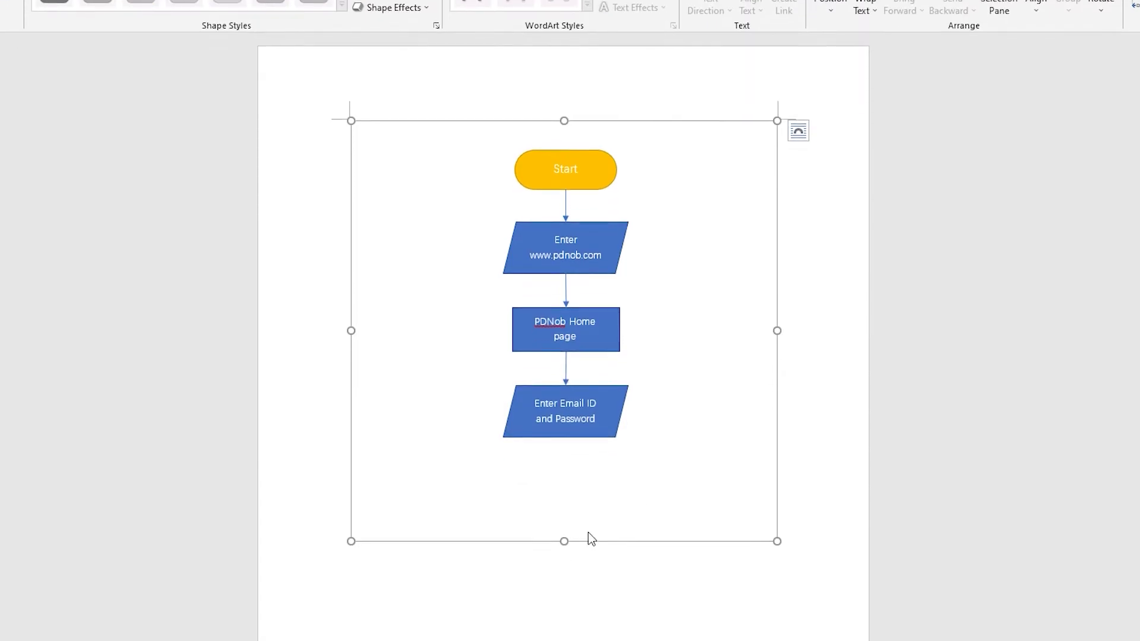
- Extend the drawing canvas downward and draw a diamond with the green shape style below the Enter Email ID and Password parallelogram
left_click_drag(564, 604, 573, 640)
left_click_drag(574, 565, 574, 566)
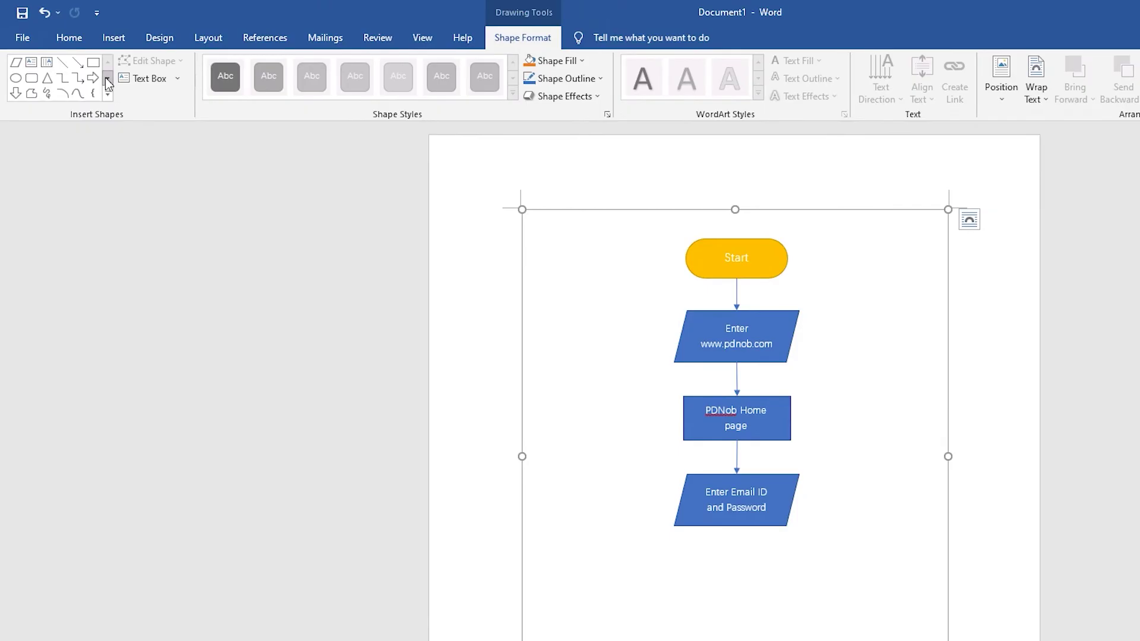
left_click(107, 77)
left_click(106, 78)
left_click(106, 77)
left_click(107, 77)
left_click(79, 78)
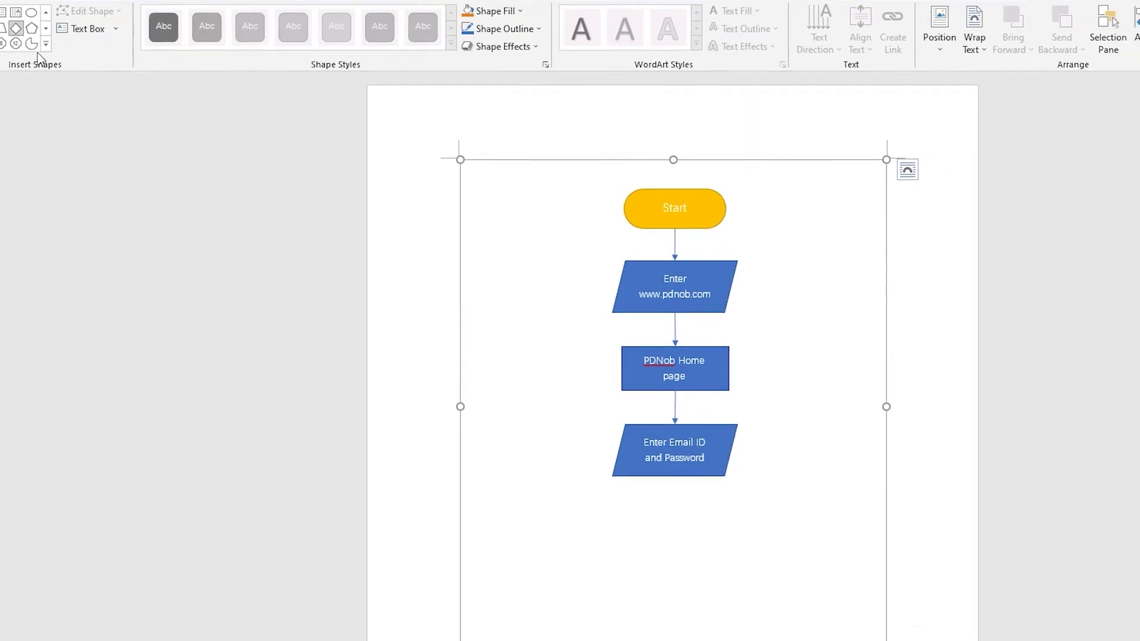
left_click_drag(451, 438, 681, 553)
left_click(313, 4)
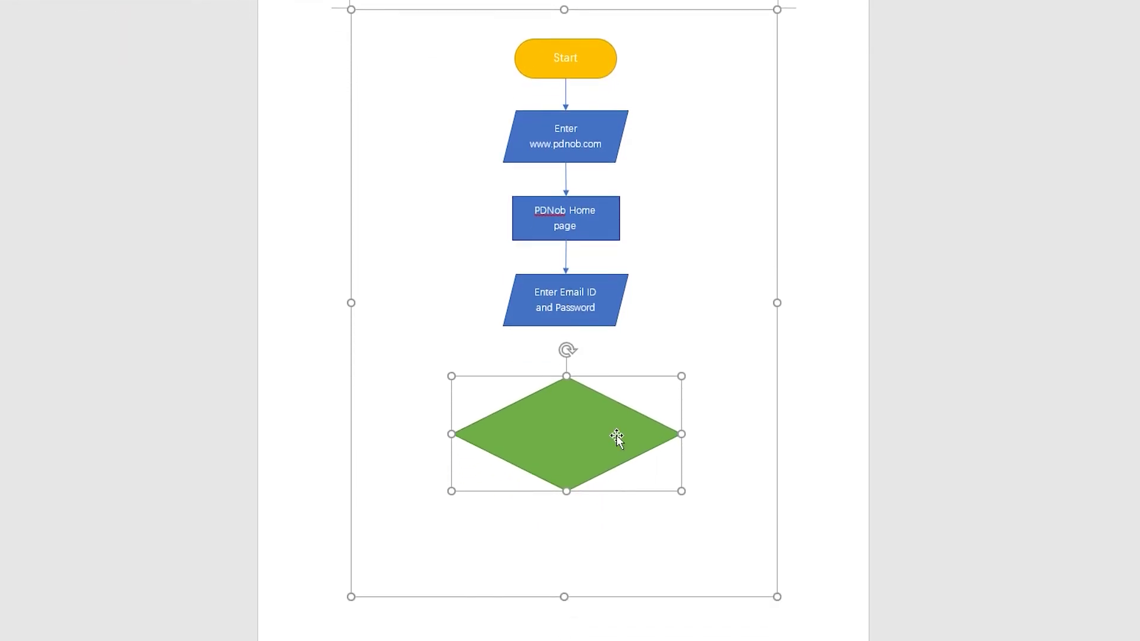
- Label the green diamond "Is Email ID and Password Correct?" and make the text and the diamond smaller
right_click(616, 435)
left_click(665, 212)
type("Is Email ID and Password Correct?")
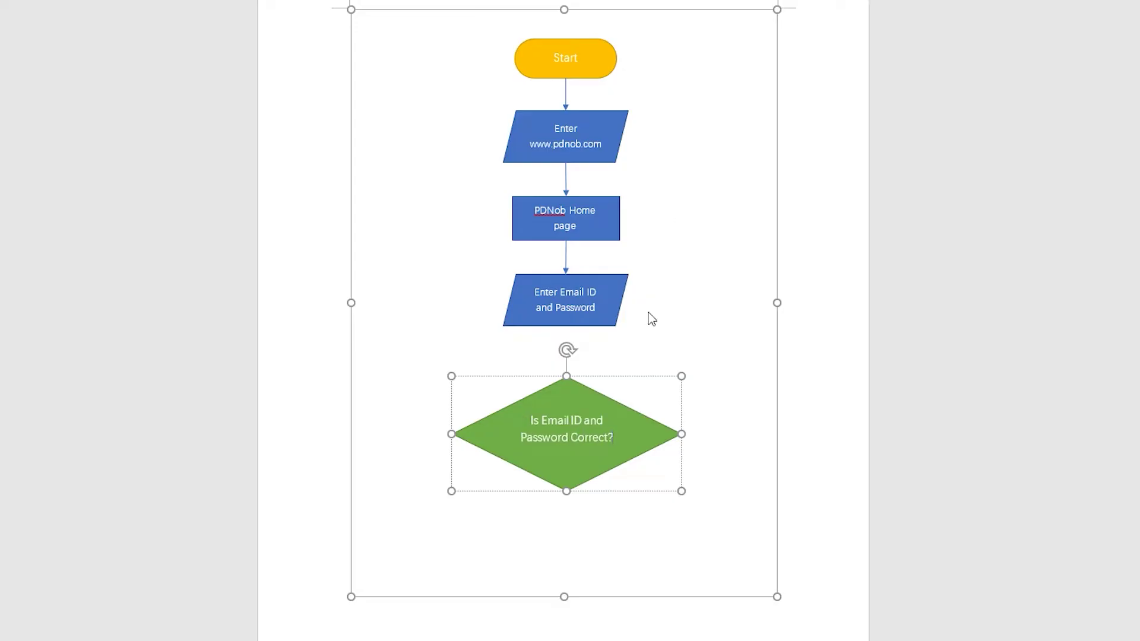
key("ctrl+a")
key("Escape")
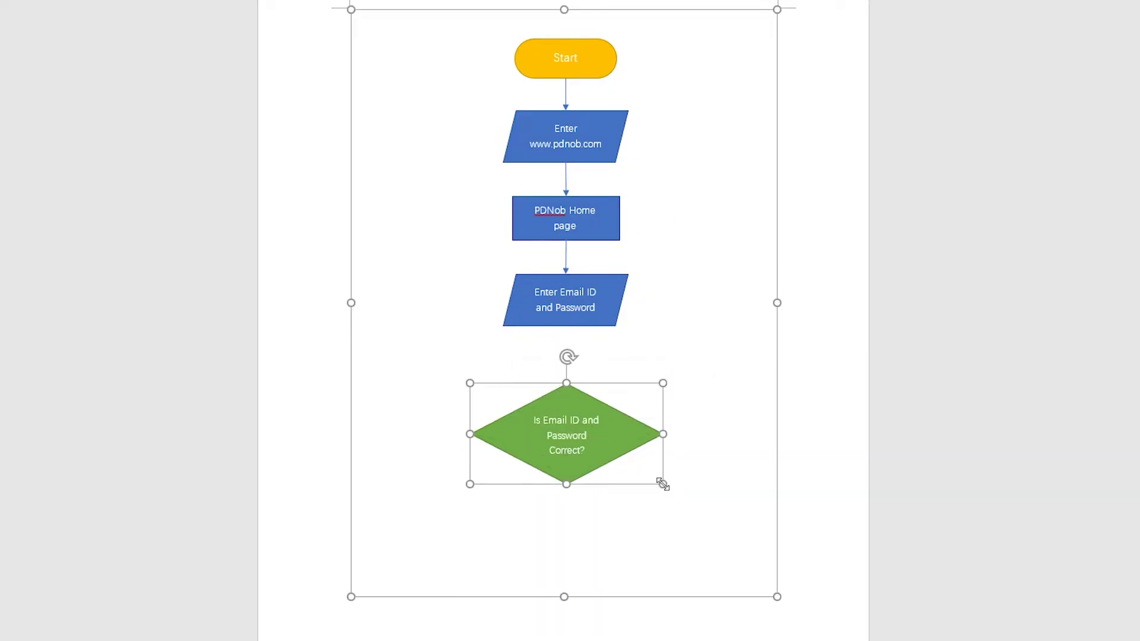
left_click(613, 383)
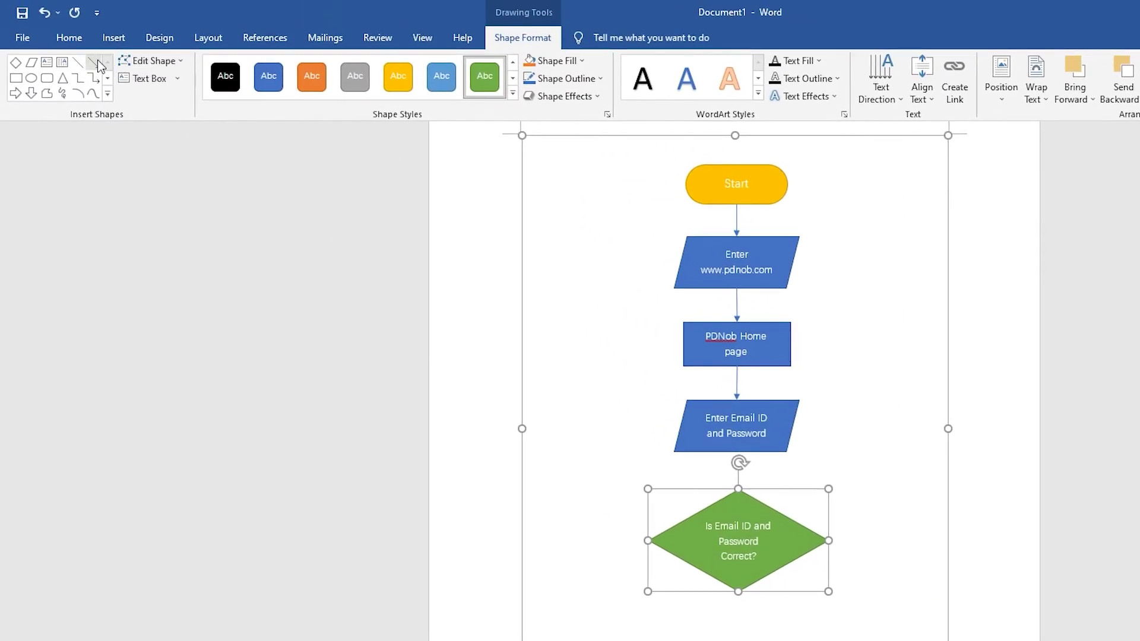
- Connect the Enter Email ID and Password parallelogram to the diamond with an arrow and nudge the diamond left into alignment
left_click(94, 63)
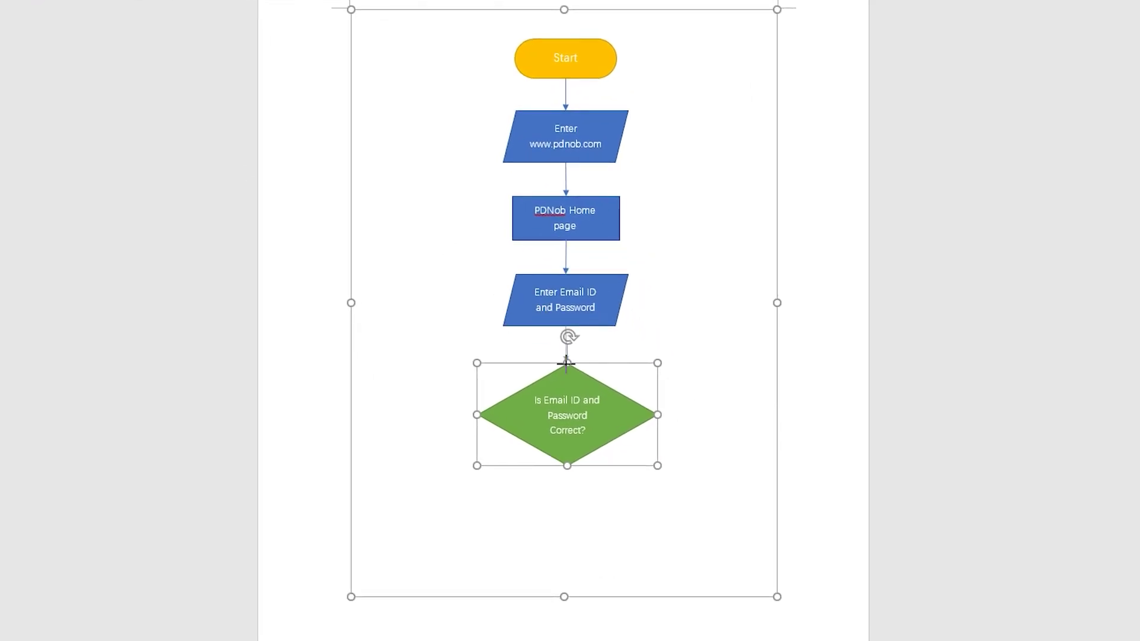
left_click_drag(566, 326, 566, 364)
left_click(614, 438)
key("Left")
left_click(696, 426)
- Place copies of the home page rectangle and the email parallelogram below the diamond on its left and right, and extend the canvas downward
left_click(611, 238)
key("ctrl+c")
key("ctrl+v")
left_click_drag(605, 249, 484, 521)
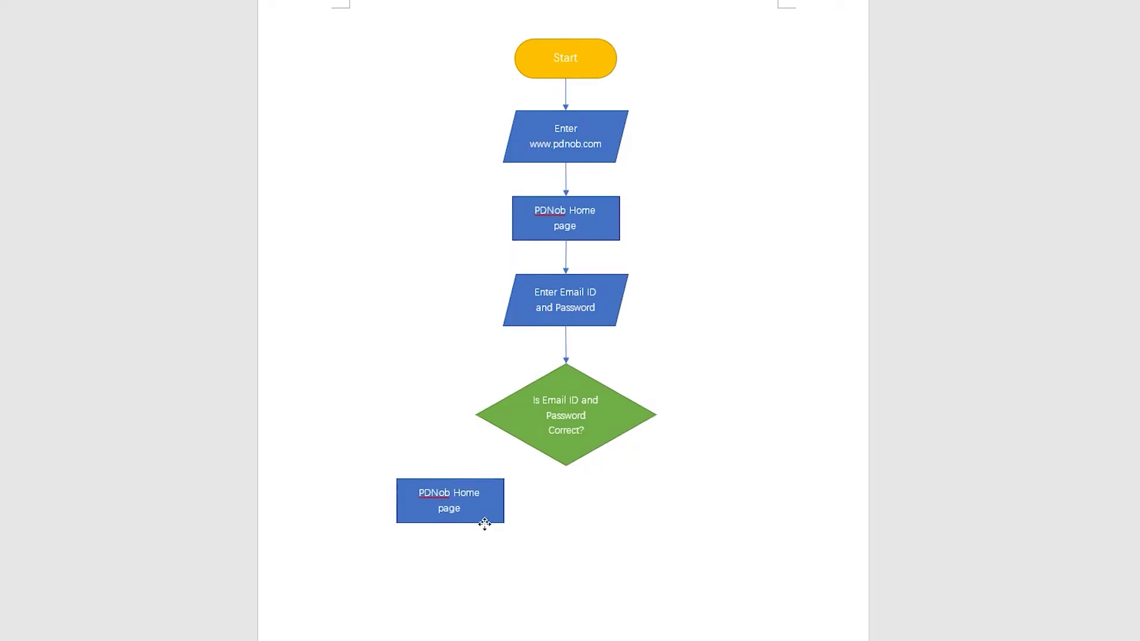
left_click_drag(596, 320, 709, 526)
scroll(653, 394, "down", 3)
left_click(549, 445)
left_click_drag(564, 449, 564, 522)
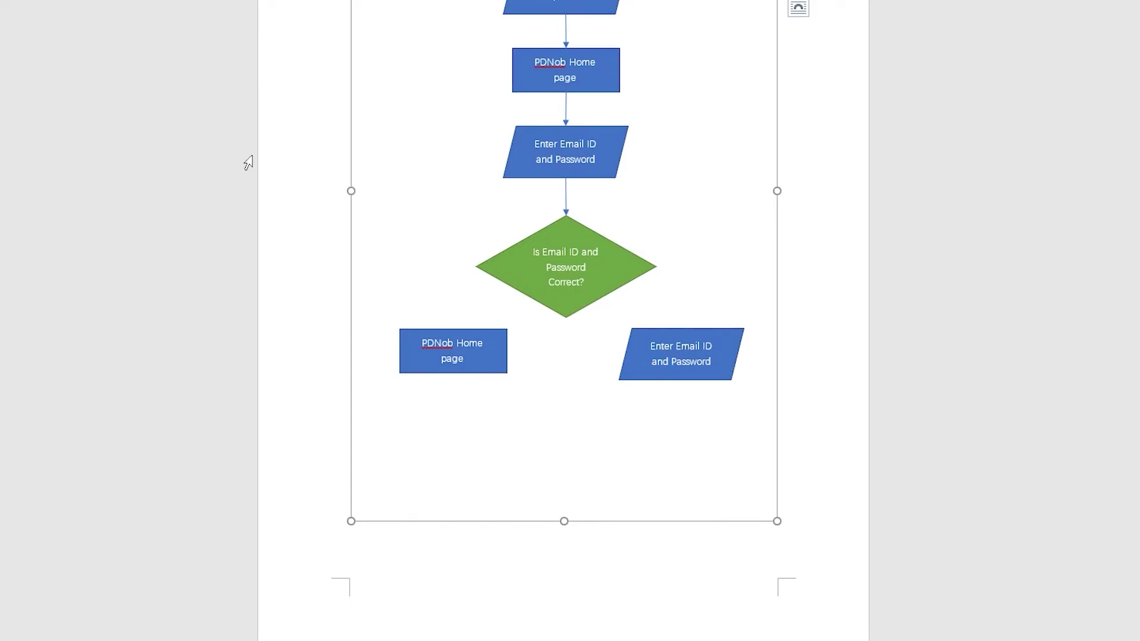
- Connect the diamond's left and right corners to the two copied shapes with elbow arrows, adjusting the parallelogram's position
left_click_drag(477, 266, 445, 326)
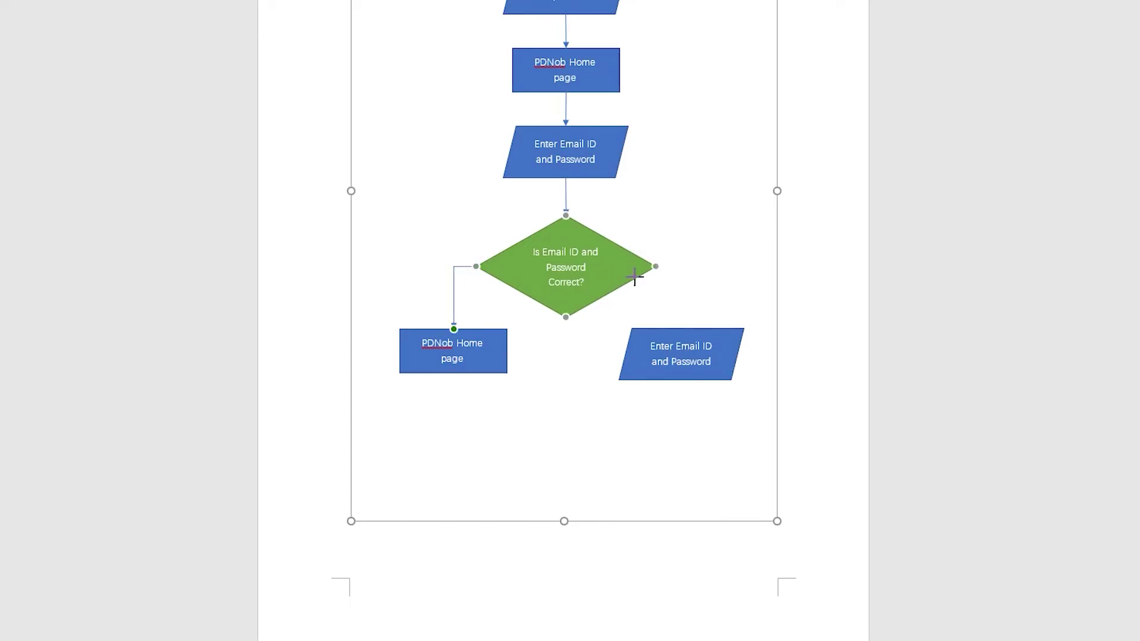
left_click_drag(694, 329, 681, 328)
left_click_drag(623, 380, 621, 382)
key("Up")
left_click(549, 382)
- Relabel the copied rectangle "Log in error" and the copied parallelogram "Display Account", reducing the parallelogram's height to match the rectangle
left_click_drag(469, 361, 384, 322)
type("Log in error")
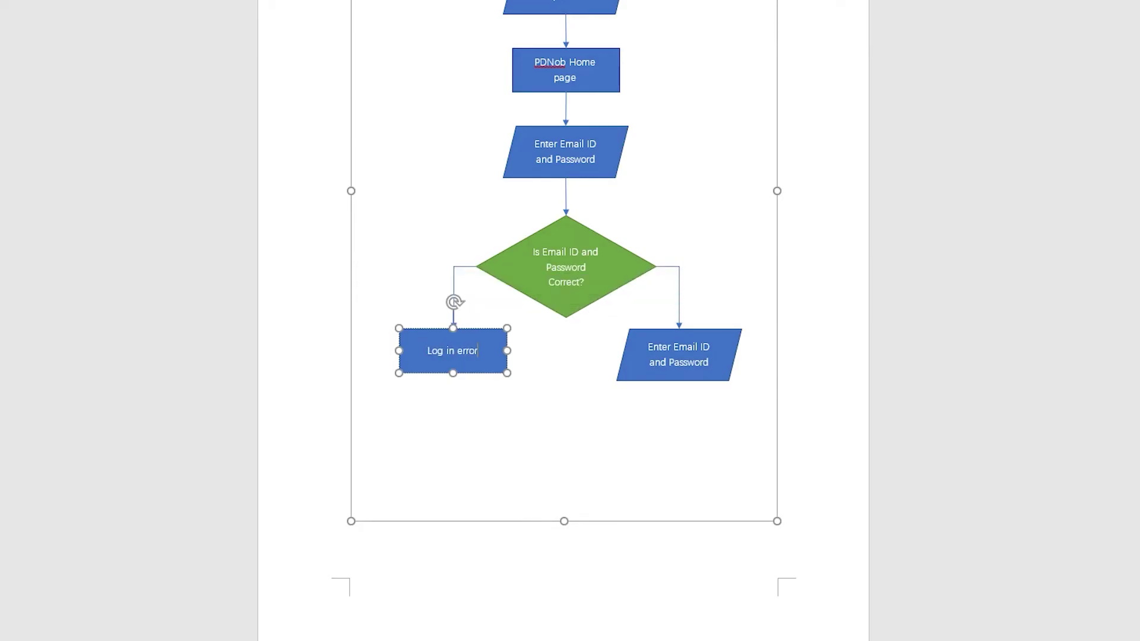
left_click_drag(645, 344, 726, 374)
type("Display Account")
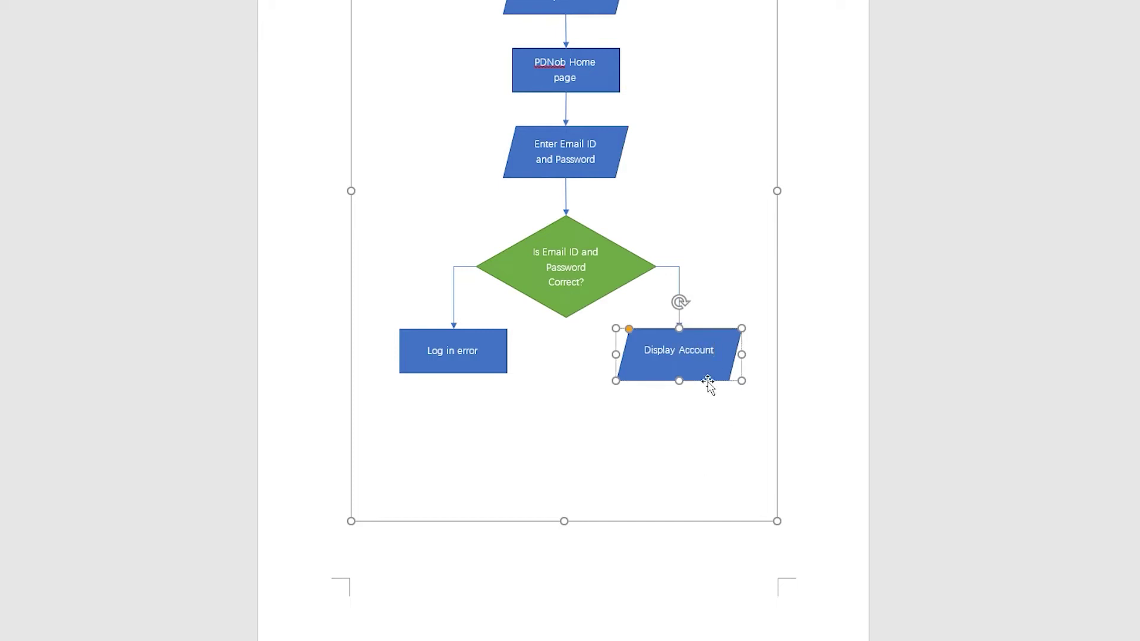
left_click_drag(679, 380, 676, 373)
left_click(697, 391)
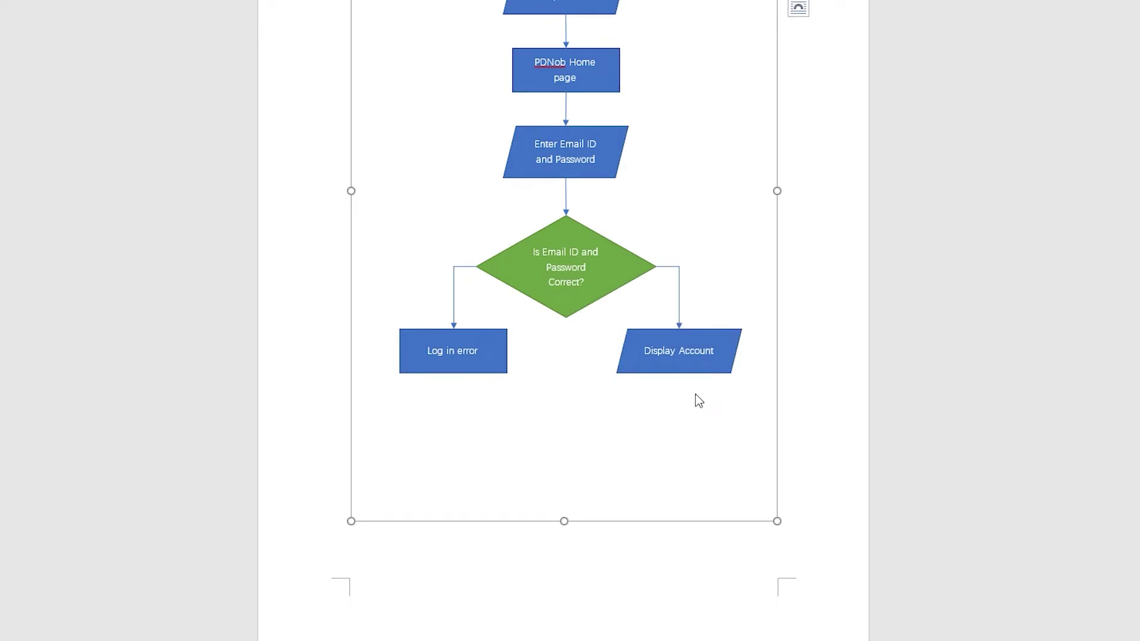
- Add a borderless "No" text box beside the arrow leading from the diamond to the Log in error rectangle
left_click(145, 77)
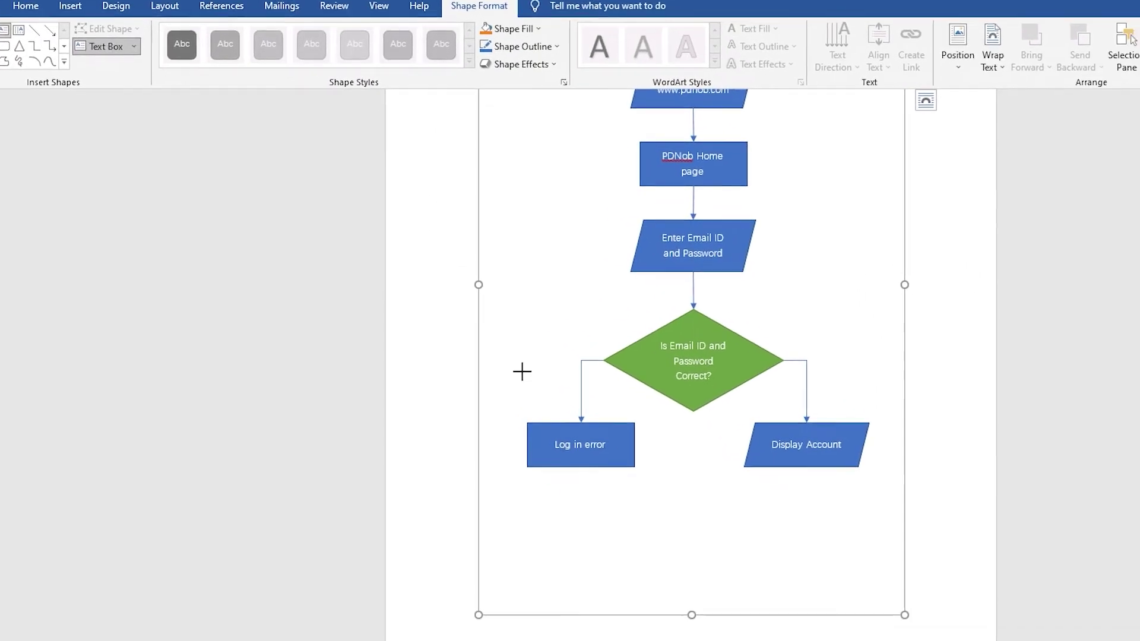
left_click_drag(545, 381, 580, 405)
right_click(442, 303)
left_click(463, 274)
scroll(469, 380, "down", 3)
left_click(468, 372)
left_click(437, 310)
- Place a copy of the No label beside the arrow to Display Account and change its text to "Yes"
key("ctrl+c")
key("ctrl+v")
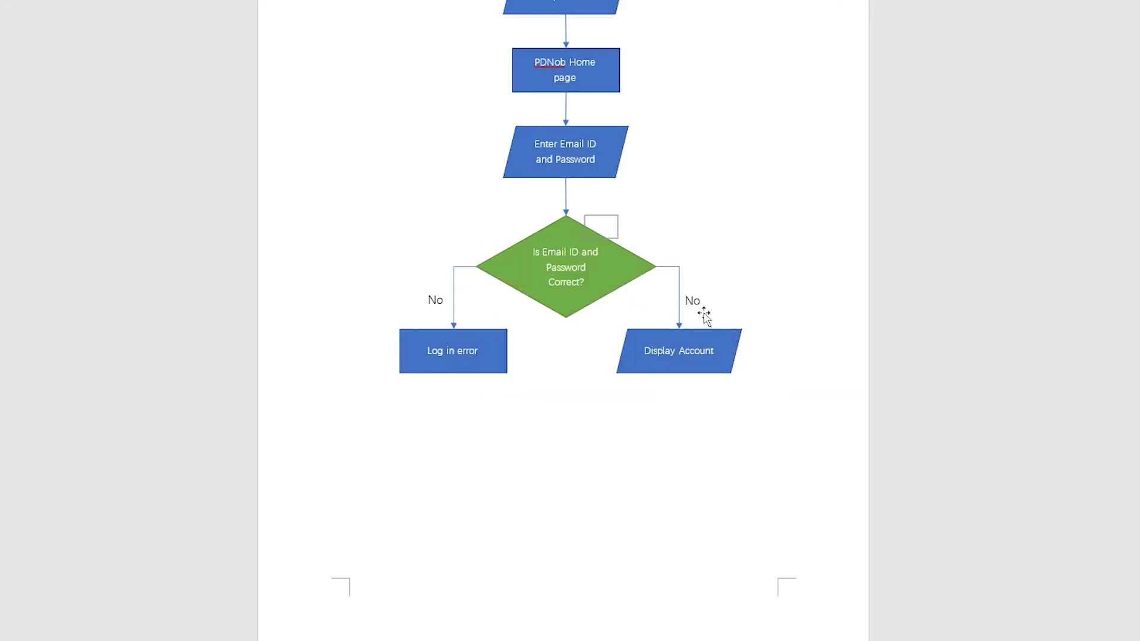
left_click_drag(448, 323, 695, 312)
left_click(708, 404)
- Connect the Log in error rectangle's left side back to the Enter Email ID and Password parallelogram with an elbow arrow
left_click(91, 81)
left_click_drag(400, 422, 508, 224)
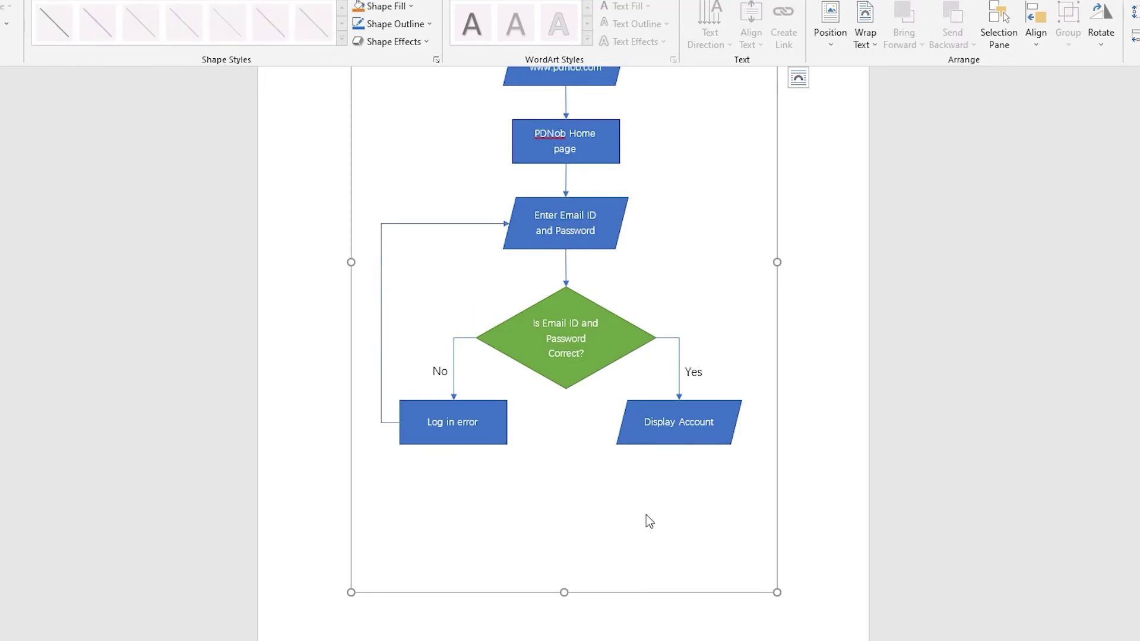
- Copy the Start shape to the area below the diamond, between the two branches, and relabel the copy "Stop"
scroll(645, 516, "up", 3)
left_click(594, 143)
key("ctrl+c")
key("ctrl+v")
left_click_drag(585, 159, 585, 582)
scroll(629, 513, "down", 2)
double_click(566, 458)
type("Stop")
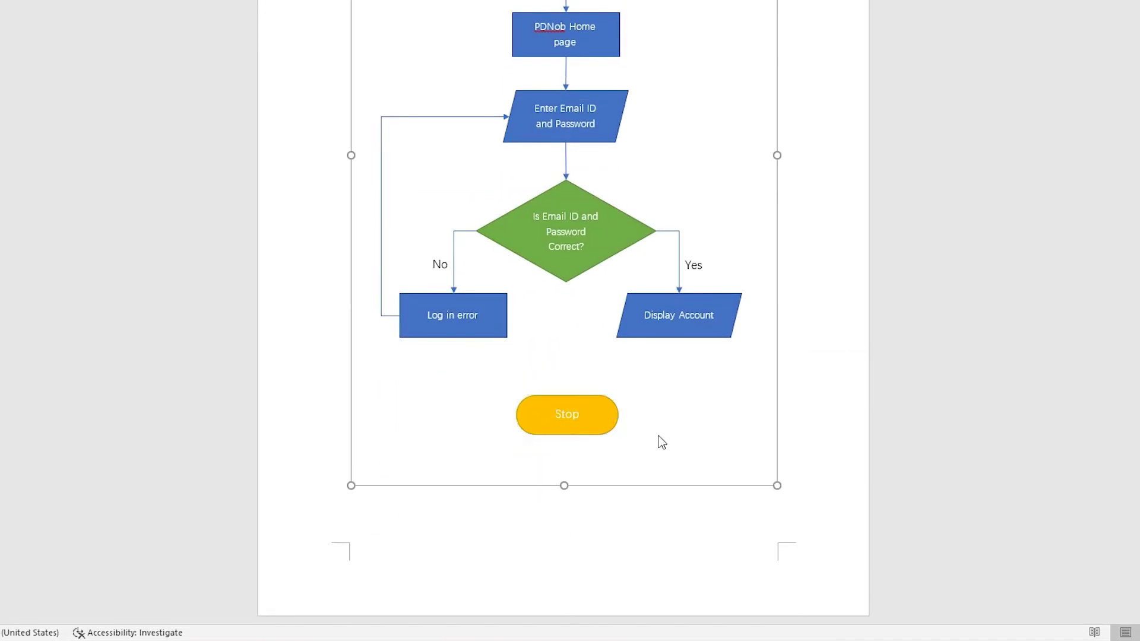
- Connect the Display Account parallelogram's left side to the top of the Stop shape with an elbow arrow and deselect the canvas
left_click(542, 364)
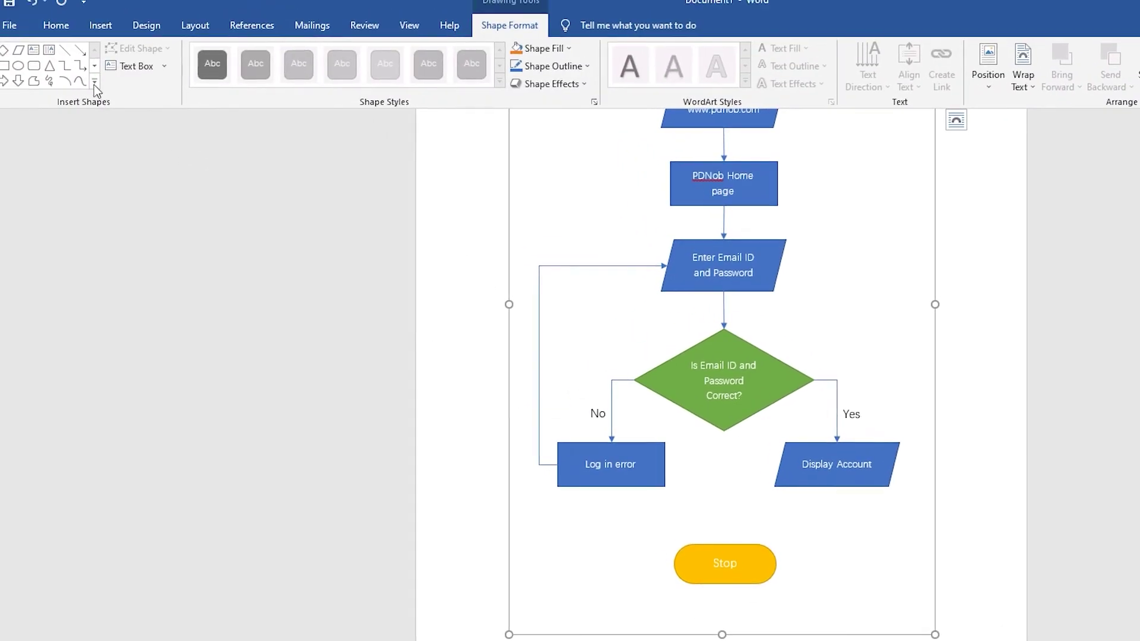
left_click(80, 65)
left_click_drag(779, 465, 725, 543)
left_click(717, 514)
scroll(772, 496, "up", 4)
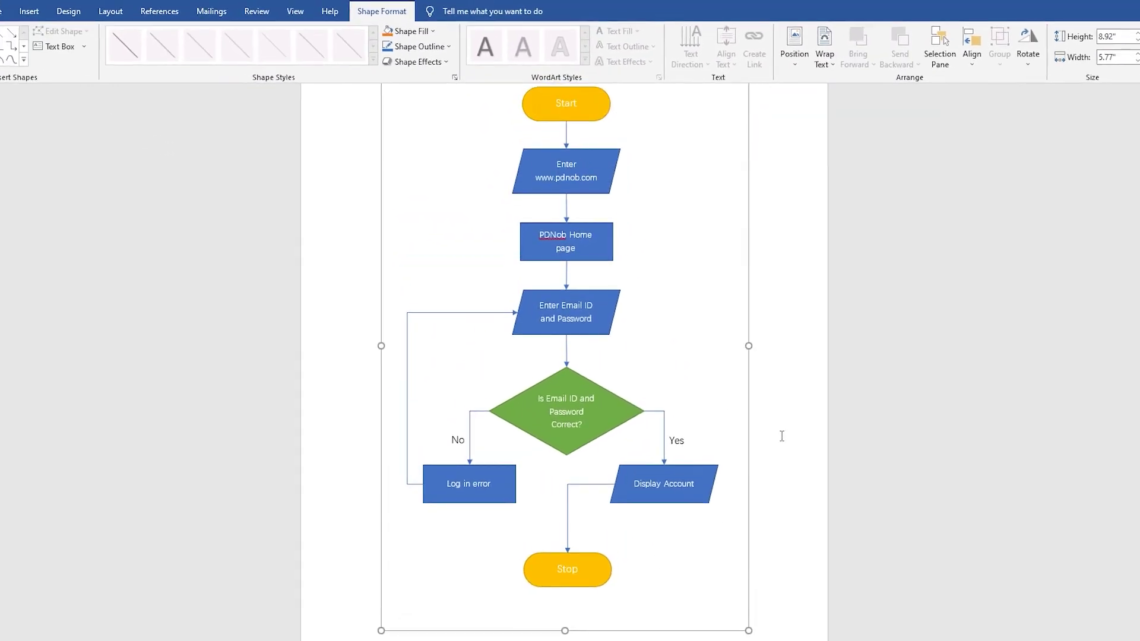
left_click(841, 433)
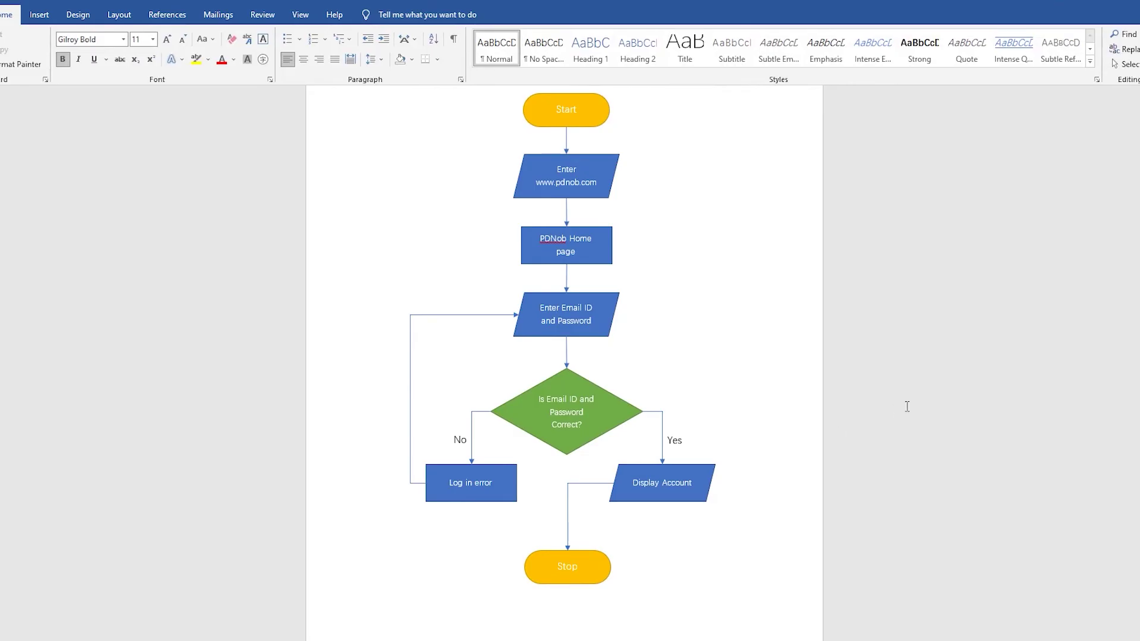
scroll(563, 362, "up", 1)
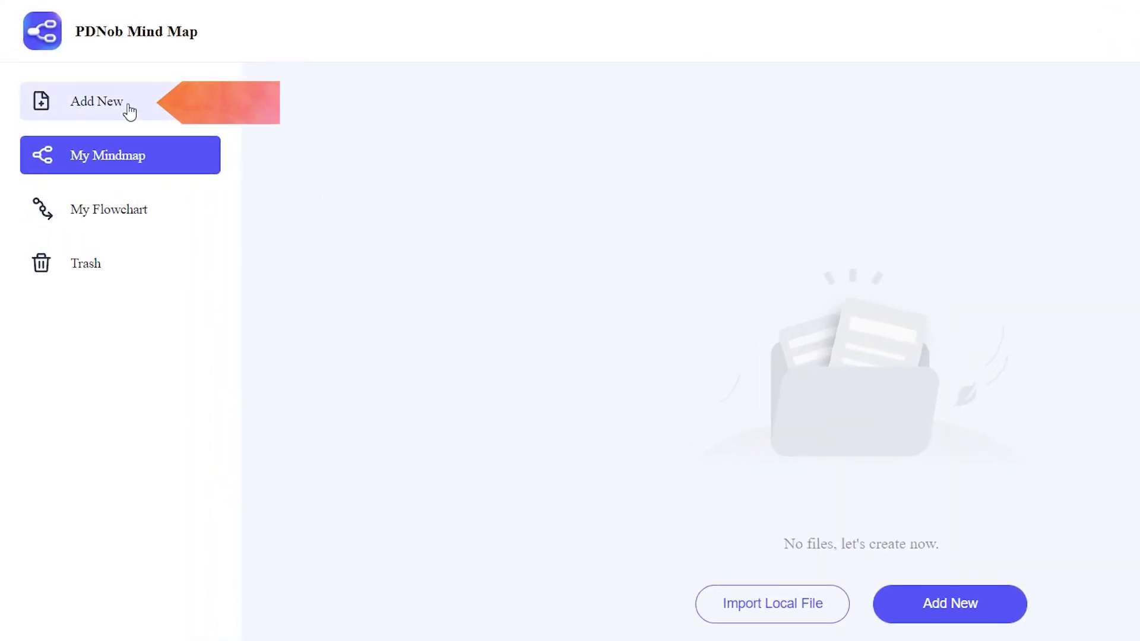
- Switch to PDNob Mind Map and add a new flowchart from the marketing qualified leads example
left_click(129, 111)
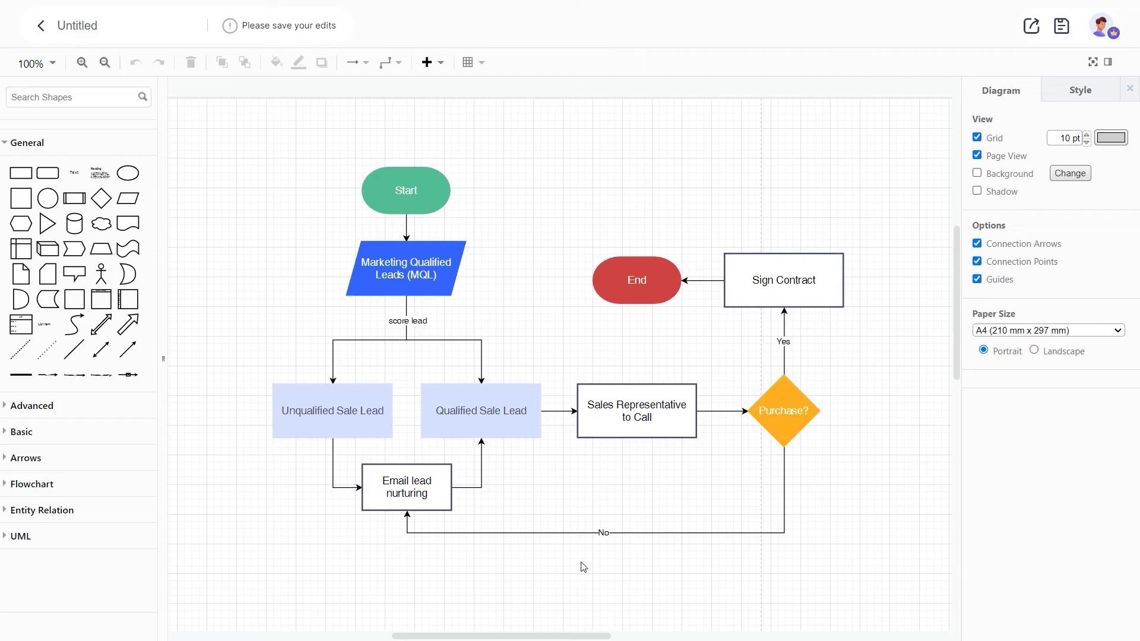
left_click(415, 192)
left_click(647, 298)
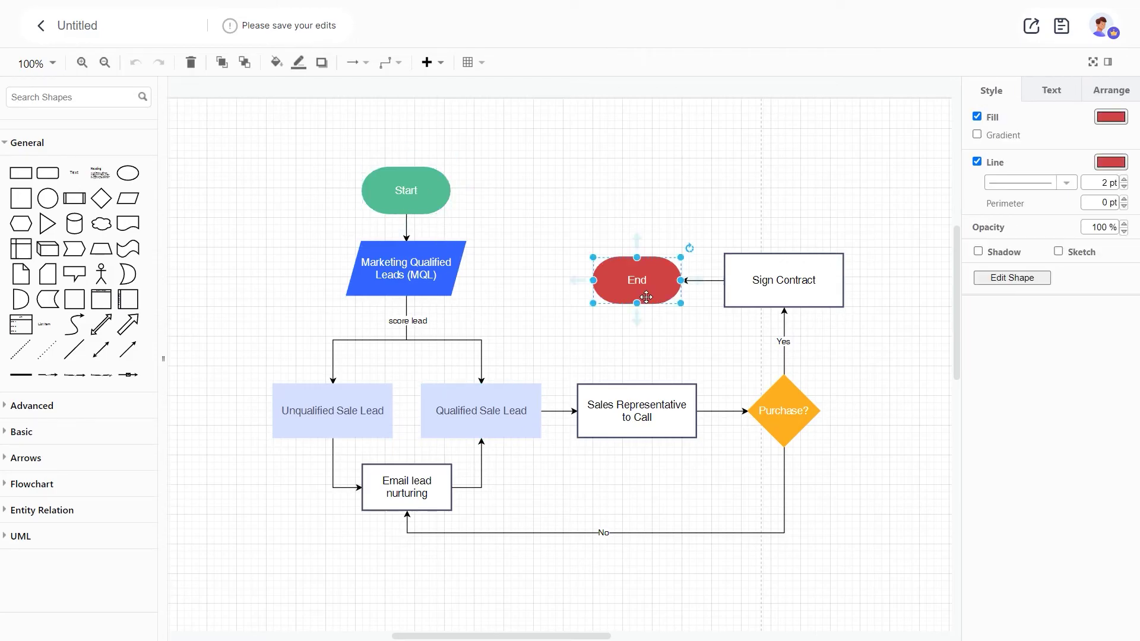
left_click(789, 418)
left_click(886, 515)
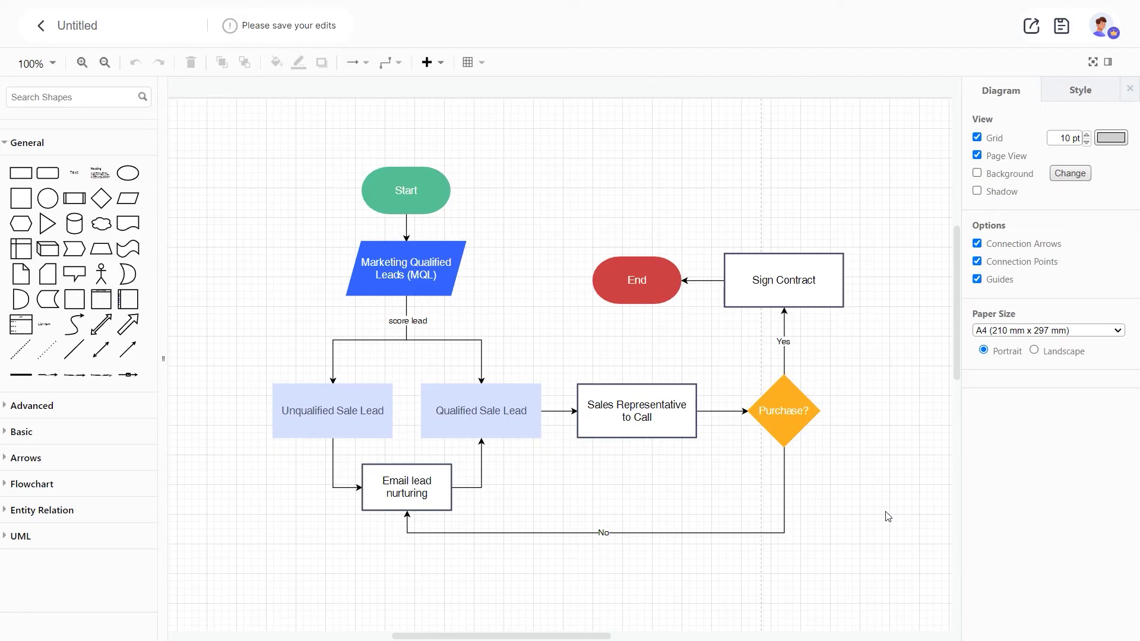
left_click_drag(244, 300, 894, 577)
key("Delete")
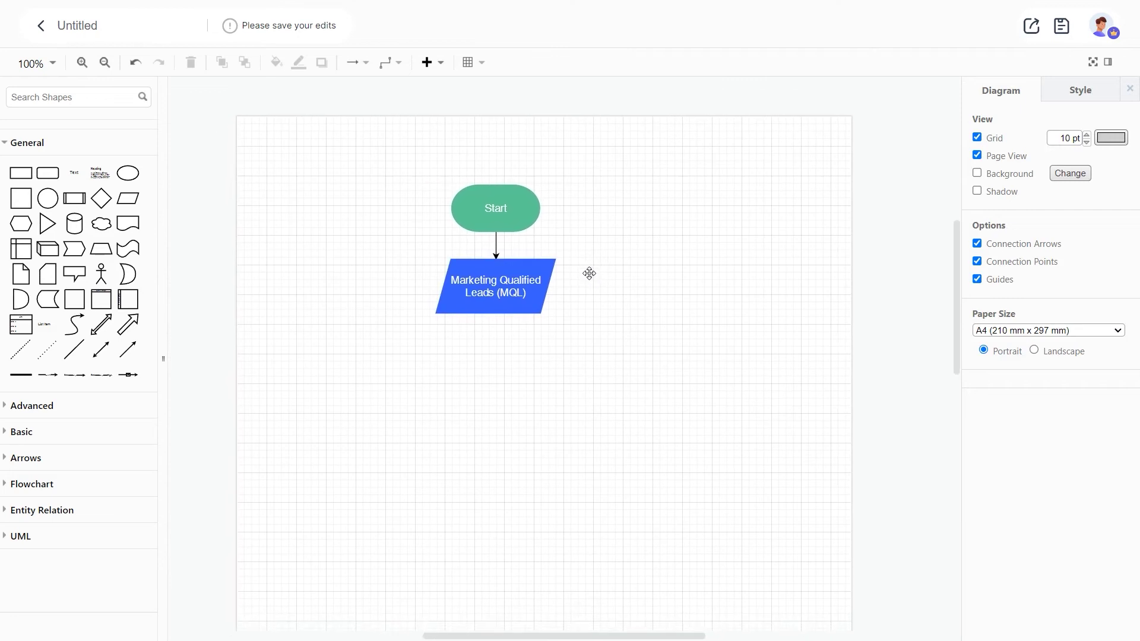
left_click(507, 288)
double_click(506, 288)
type("Enter www.pdnob.com")
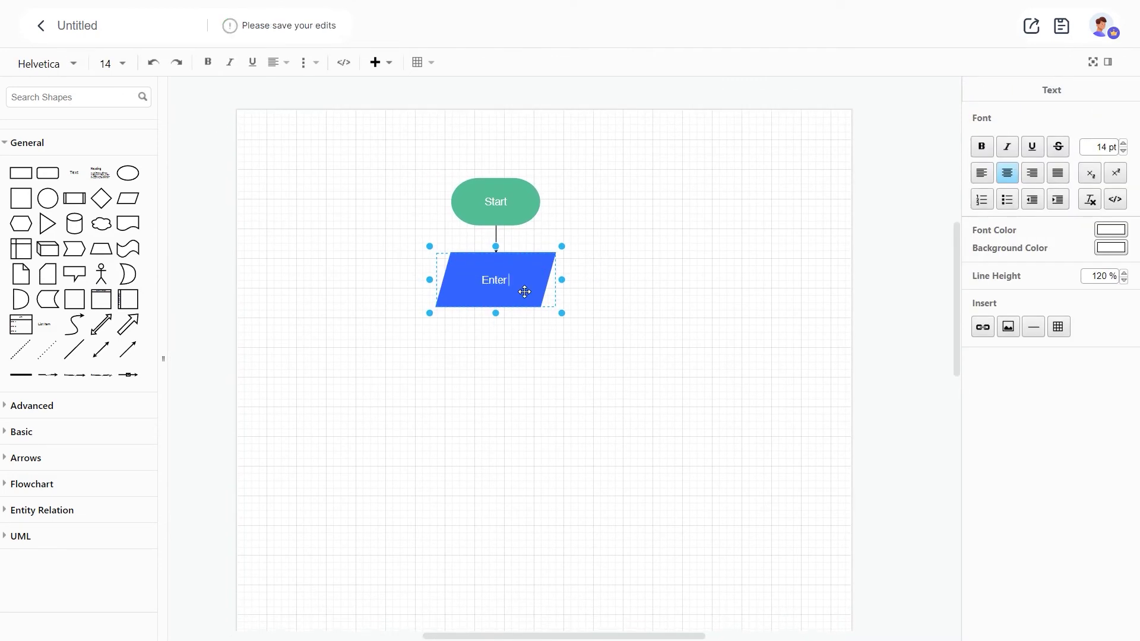
left_click(623, 350)
- Add a rectangle labelled "PDNob Home page" below the blue parallelogram and connect the two with an arrow
left_click_drag(21, 173, 495, 380)
left_click_drag(128, 350, 559, 356)
left_click_drag(577, 339, 496, 360)
double_click(511, 380)
type("PDNob Home page")
- Place a copy of the blue parallelogram below the PDNob Home page rectangle and label it "Enter Email ID and Password"
key("ctrl+v")
left_click_drag(516, 208, 524, 381)
double_click(483, 354)
type("Enter Email ID and Password")
left_click(531, 419)
- Add a widened diamond below the second parallelogram and label it "Is Email ID and Password Correct?"
left_click_drag(101, 198, 480, 380)
left_click_drag(510, 380, 576, 380)
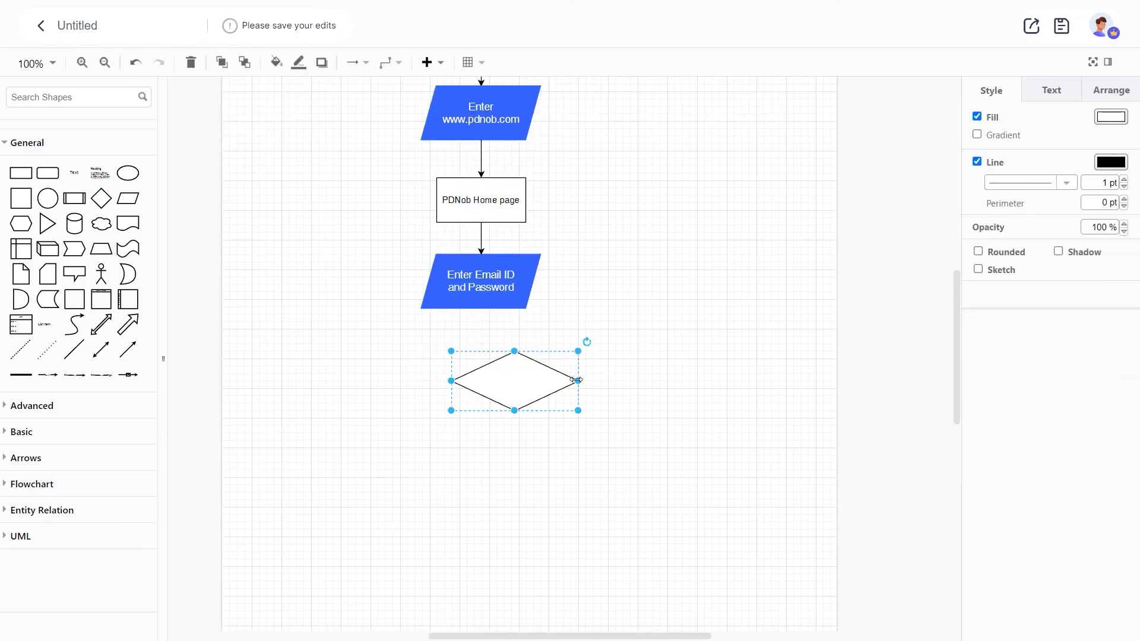
double_click(489, 376)
type("Is Email ID and Password Correct?")
left_click(623, 364)
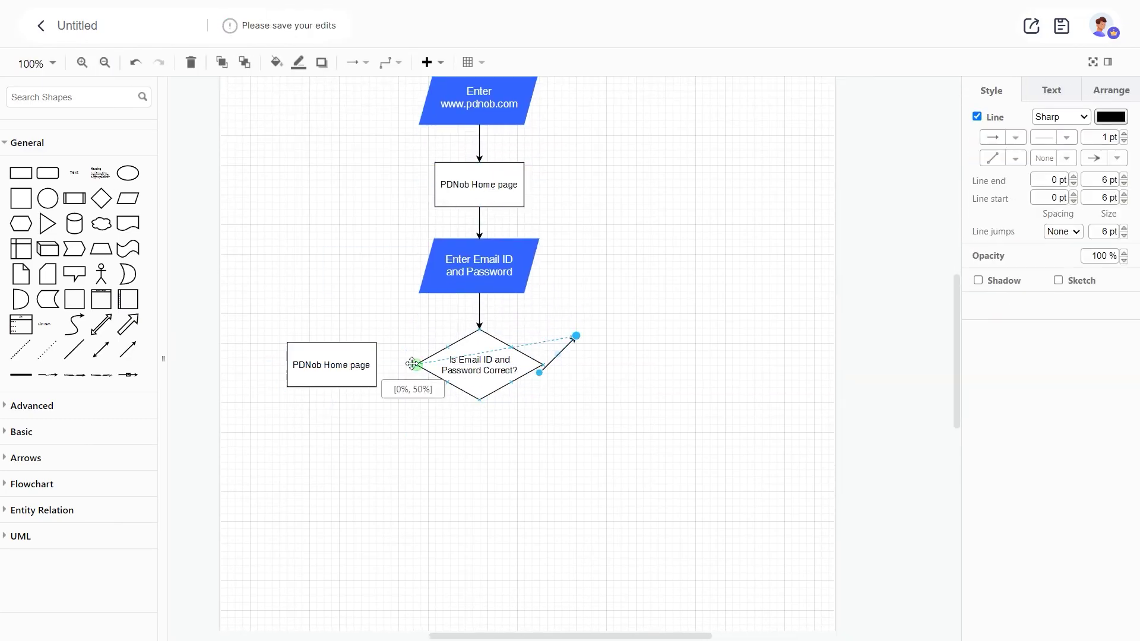
- Connect the diamond to the rectangle on its left with an arrow labelled "No", and link that rectangle back to the Enter Email ID and Password parallelogram
left_click_drag(413, 364, 378, 364)
left_click_drag(331, 342, 425, 266)
left_click(402, 384)
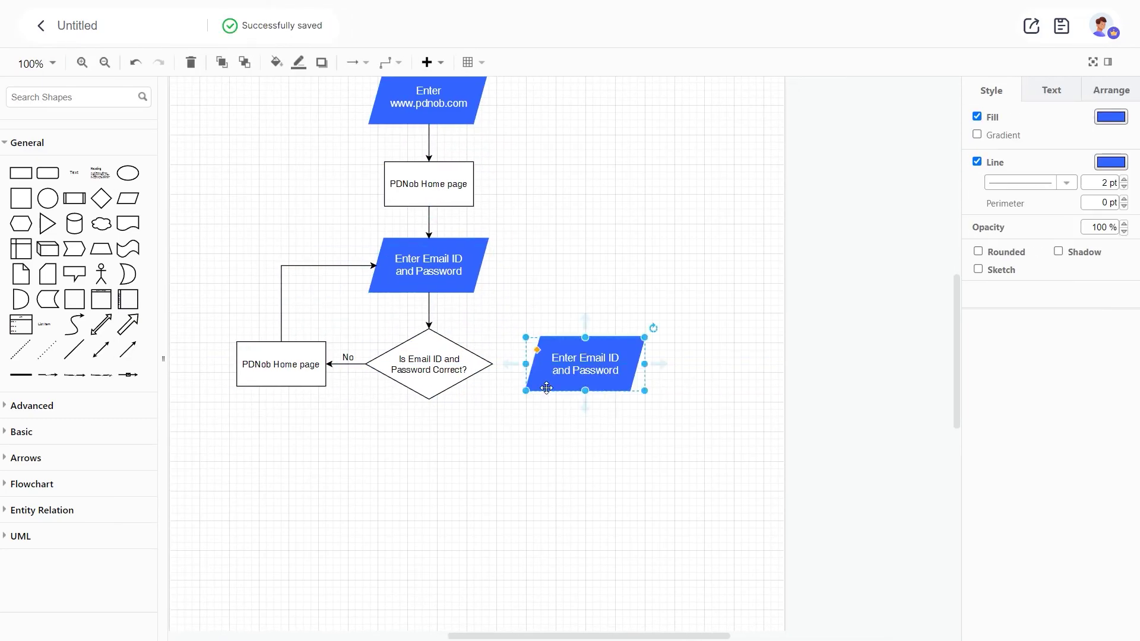
type("No")
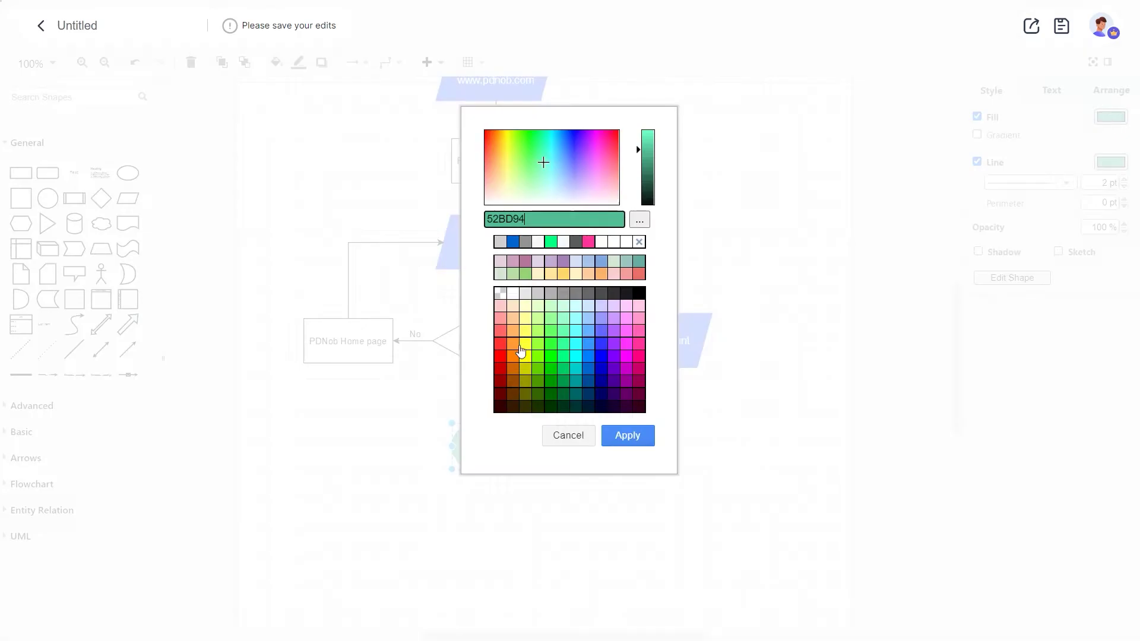
- Recolour the Stop shape orange and connect the bottom of the Display Account parallelogram to it with an elbow arrow
left_click(626, 435)
left_click_drag(652, 367, 497, 429)
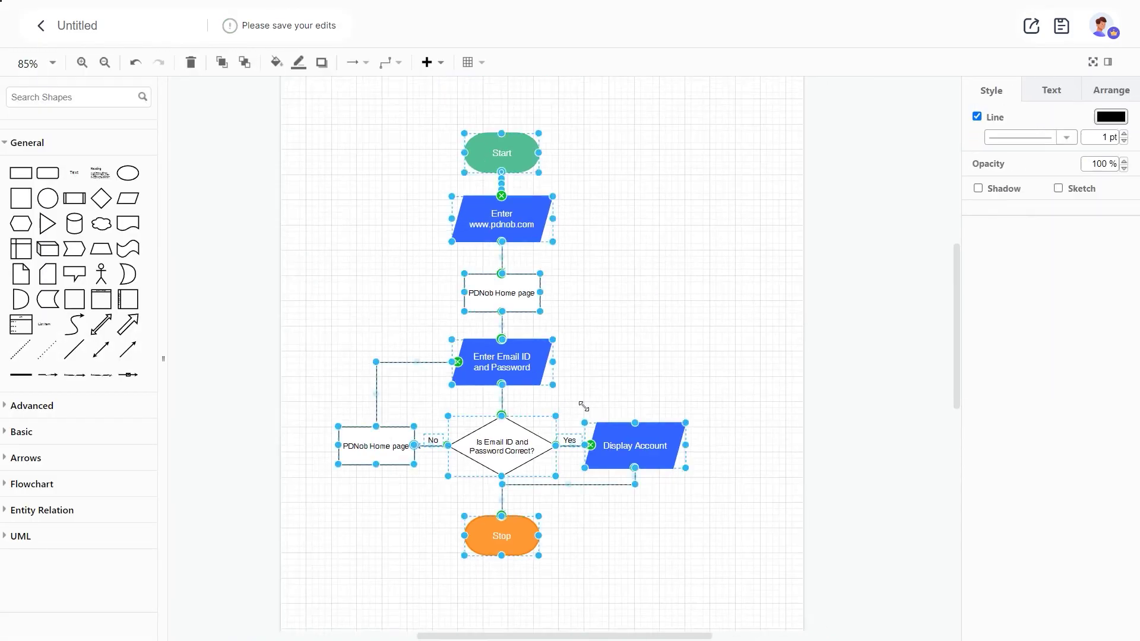
left_click(698, 301)
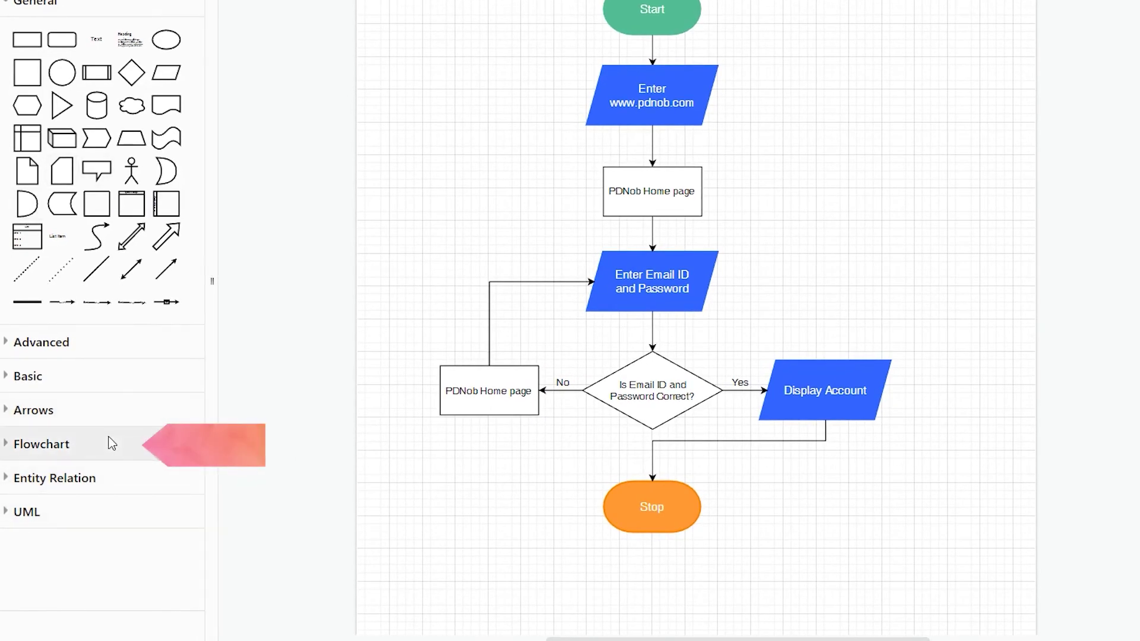
- Expand the Flowchart shape library and look through its available shapes
left_click(112, 444)
scroll(112, 444, "down", 3)
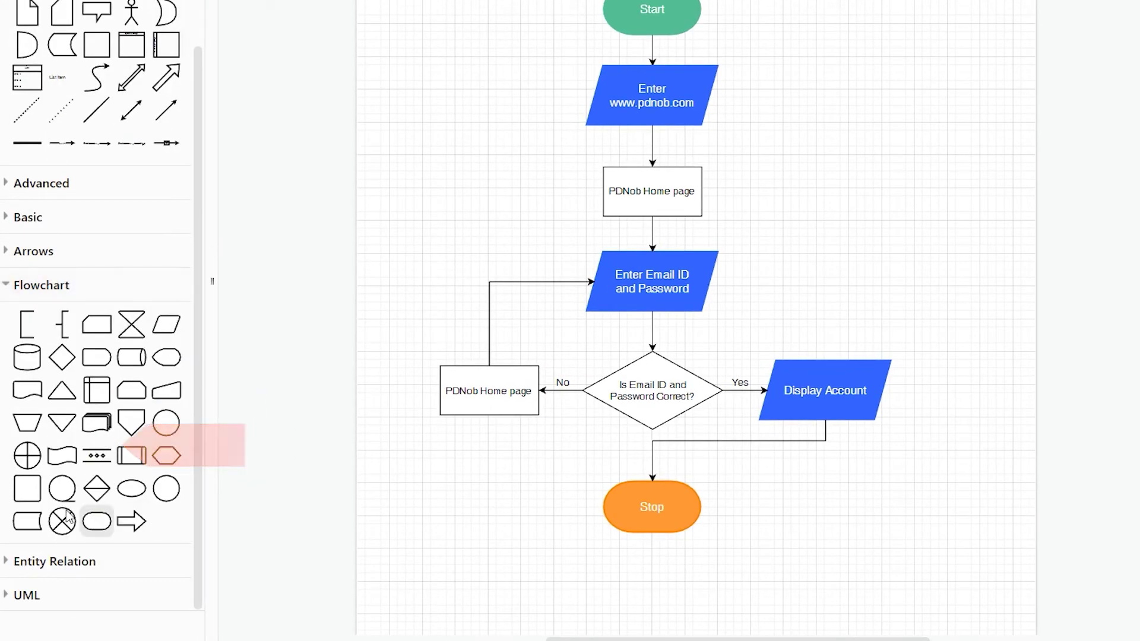
mouse_move(62, 456)
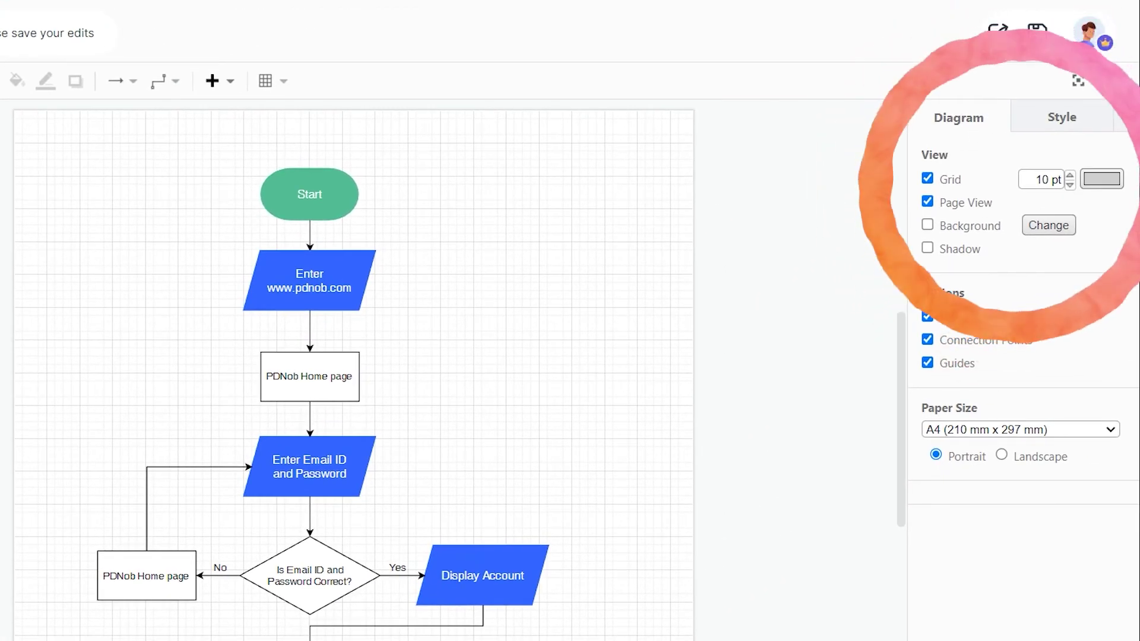
- Set the diagram's grid size to 12 pt and toggle the grid display off and on again
left_click(1070, 175)
left_click(1069, 175)
left_click(927, 178)
left_click(927, 178)
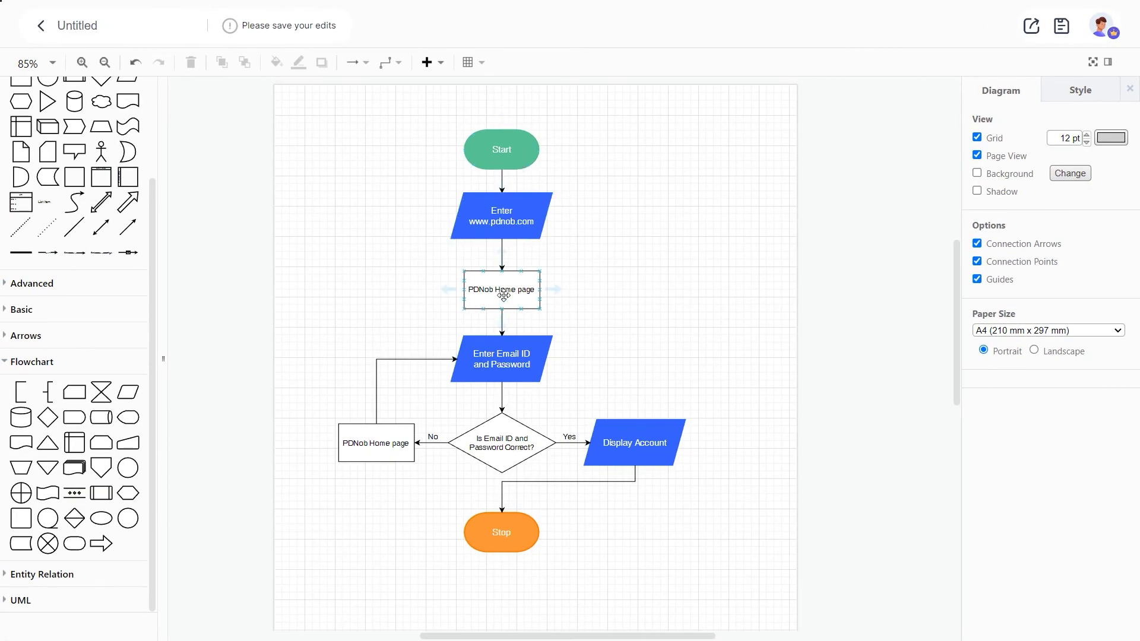
- Fill the PDNob Home page rectangle in the main column with bright green
left_click(498, 295)
left_click(1118, 119)
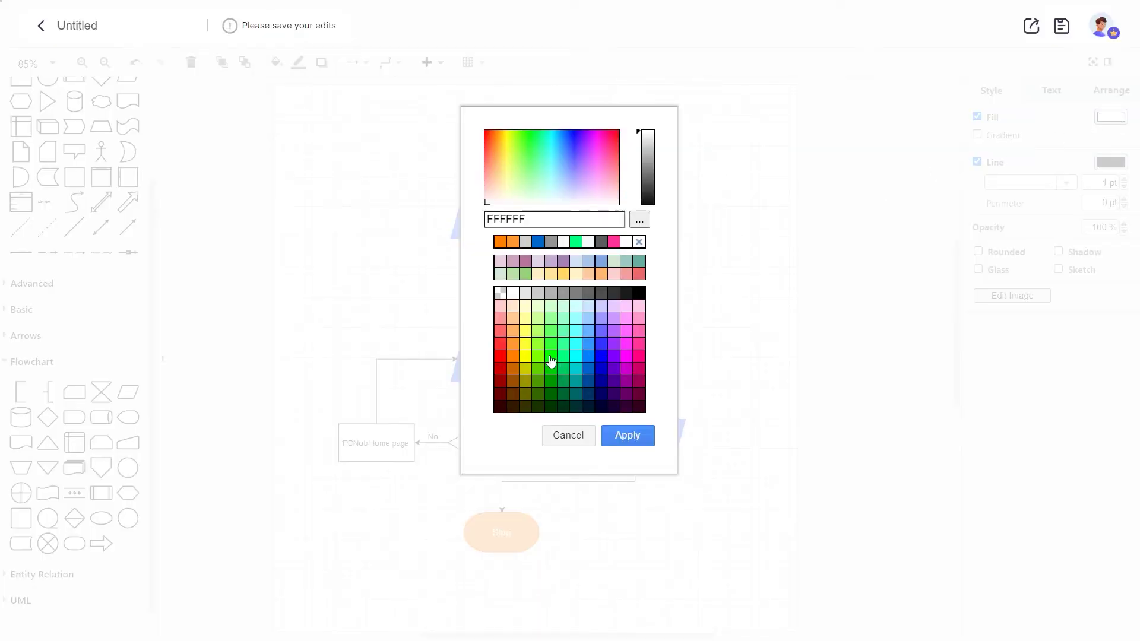
left_click(551, 358)
left_click(627, 437)
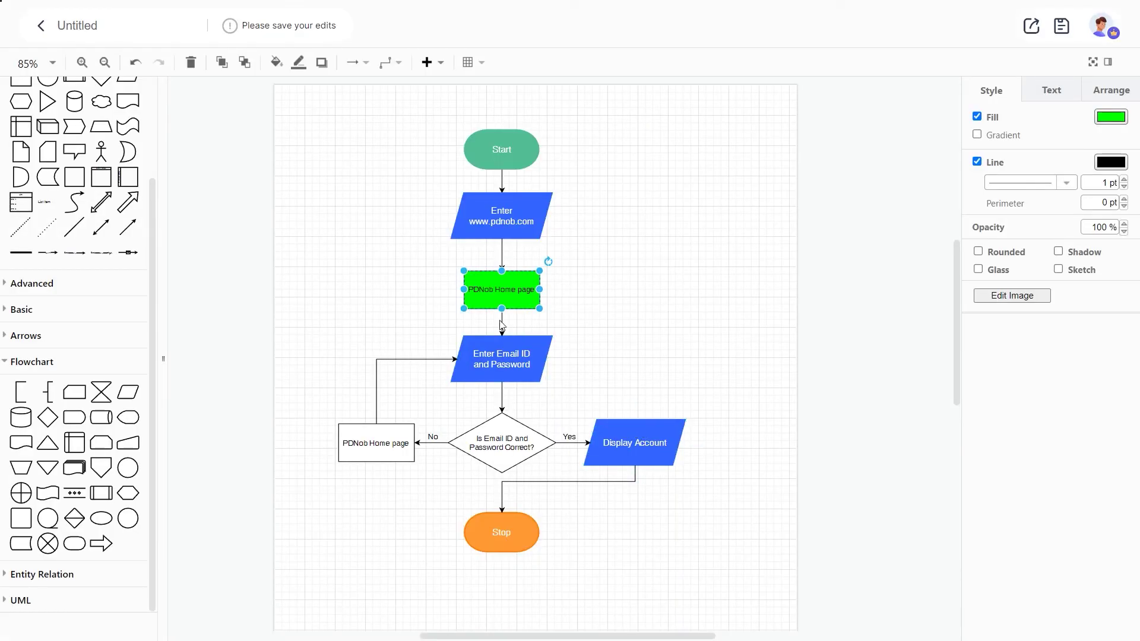
- Make the green rectangle's label bold, toggle underlining on and off, and set its font size to 14 pt
left_click(1049, 92)
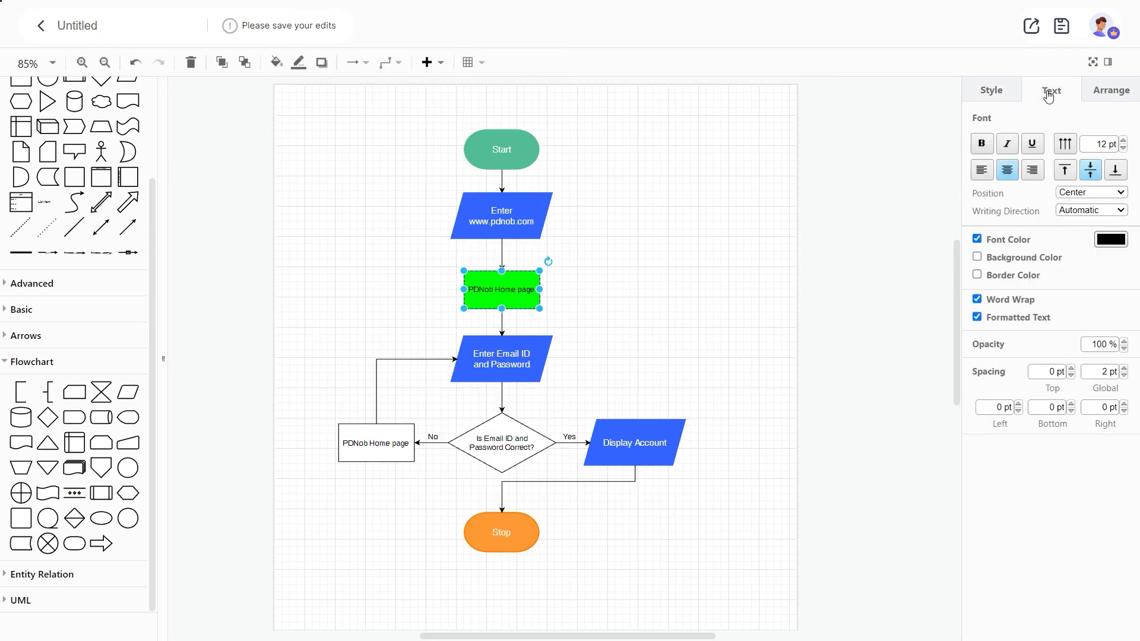
left_click(982, 144)
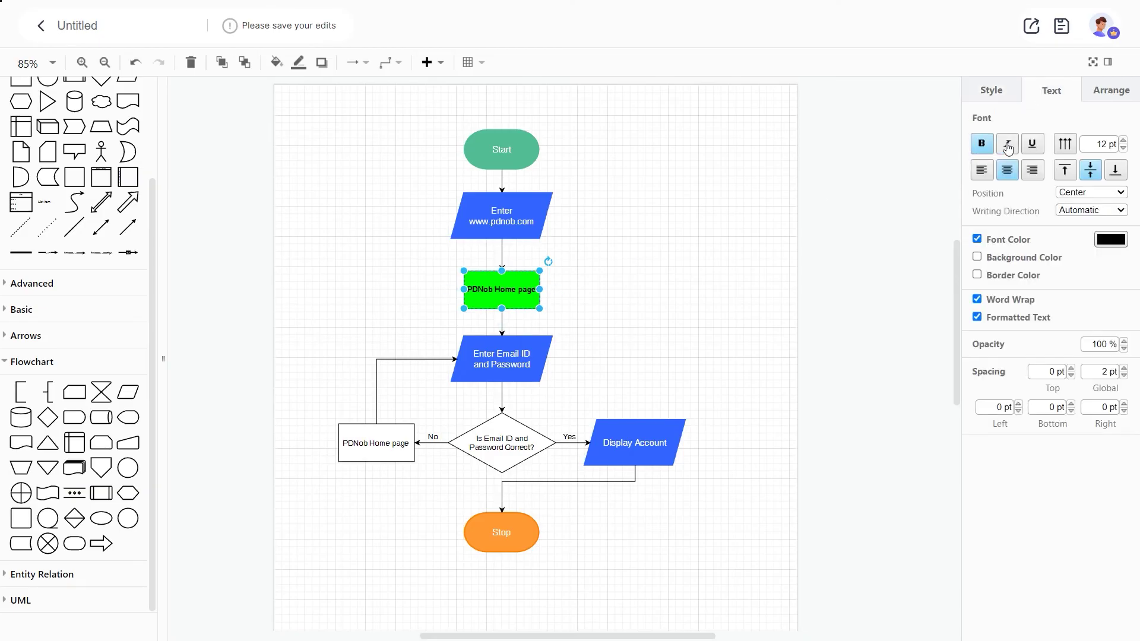
left_click(1033, 147)
left_click(1032, 147)
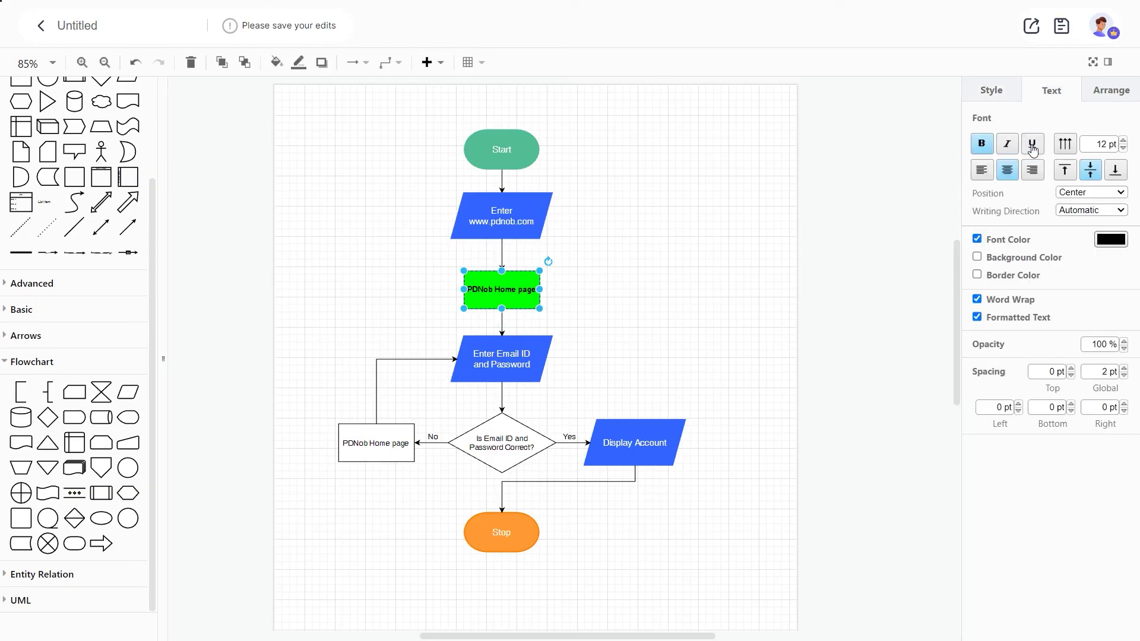
left_click(1122, 141)
left_click(1123, 141)
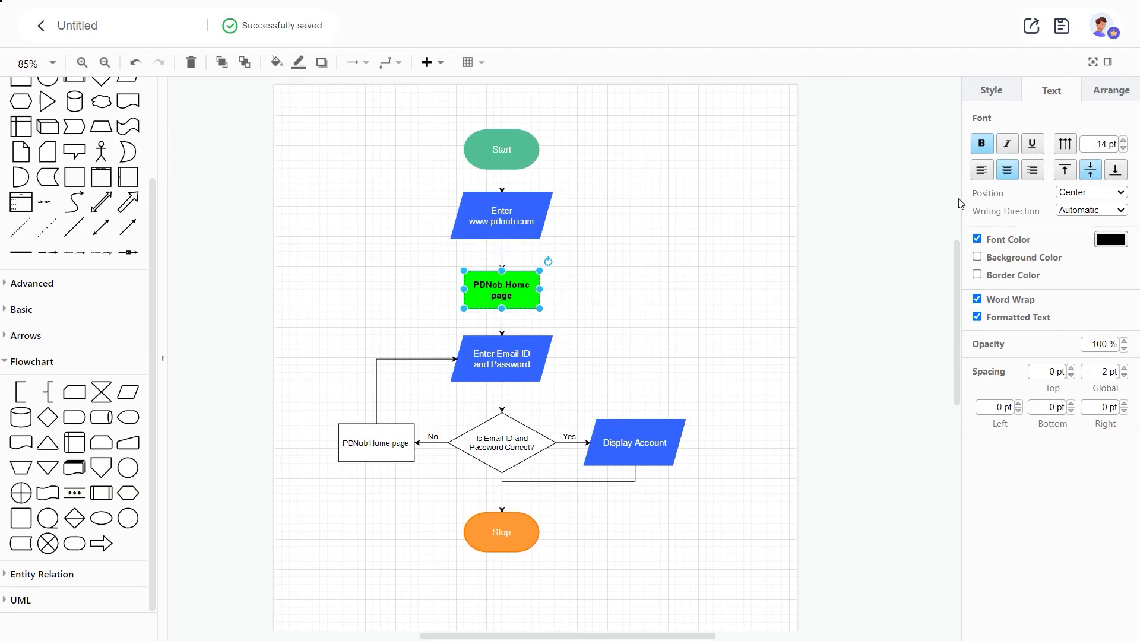
left_click(1118, 102)
left_click(1000, 101)
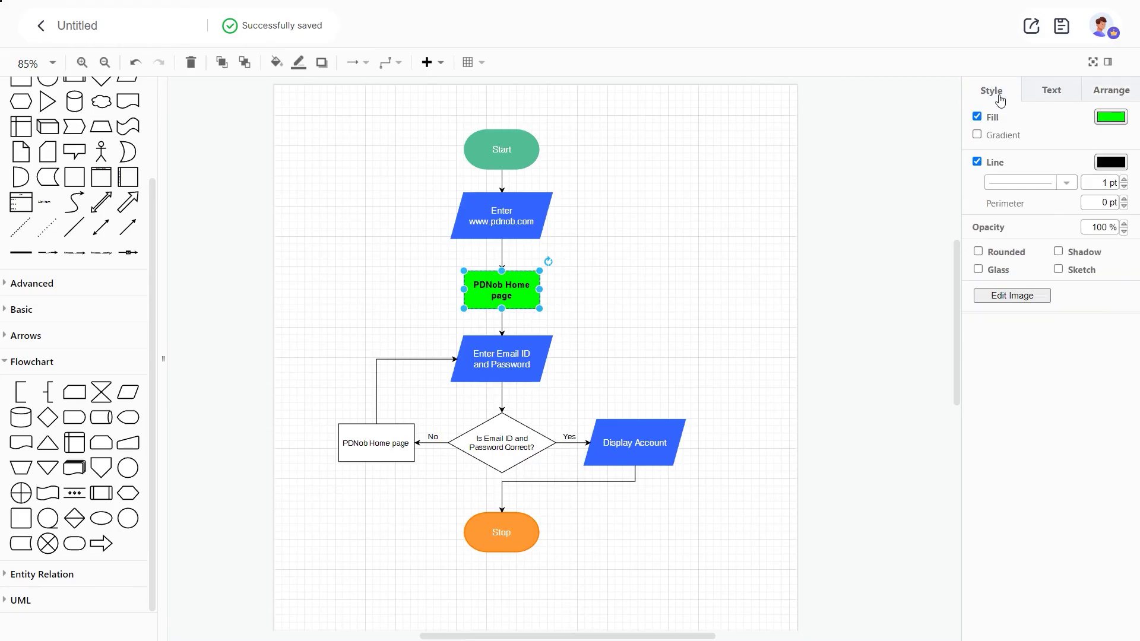
left_click(651, 306)
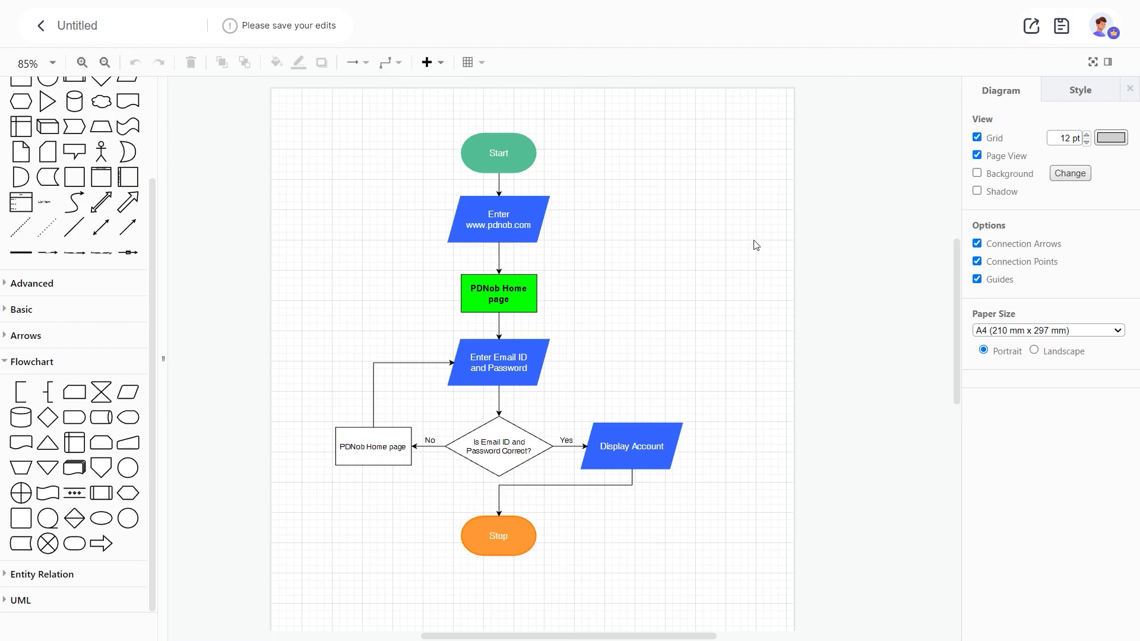
- Export the flowchart as a JPG picture with the file name "Login"
left_click(1030, 28)
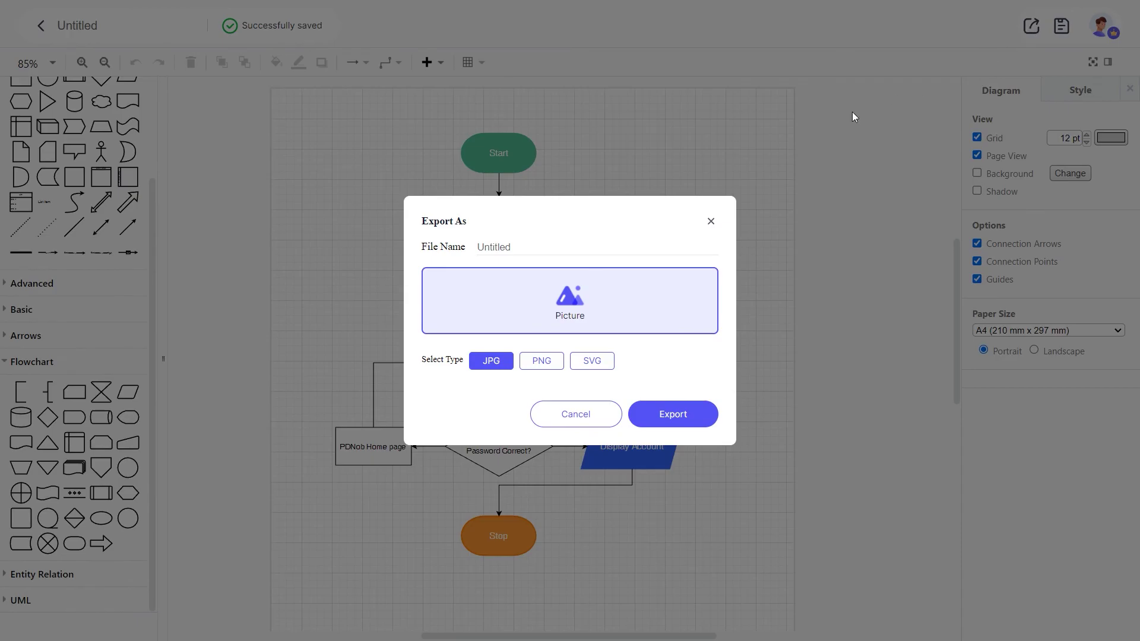
left_click_drag(522, 248, 449, 248)
type("Login")
left_click(673, 415)
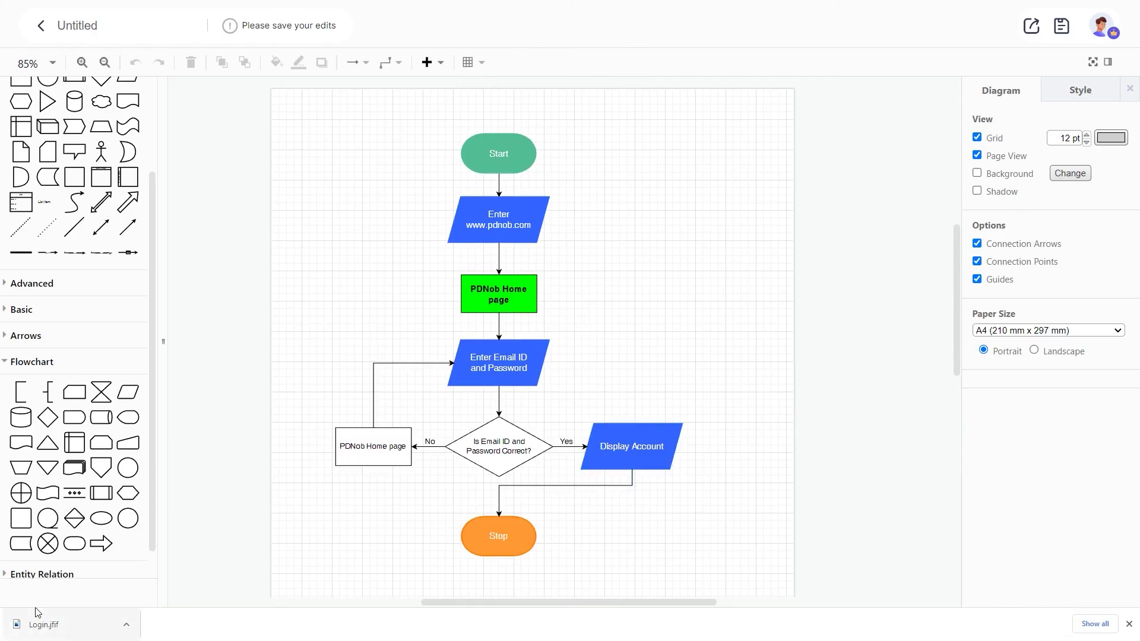
- Open the exported Login.jfif image and move its viewer window toward the centre of the screen to check the flowchart
left_click(64, 635)
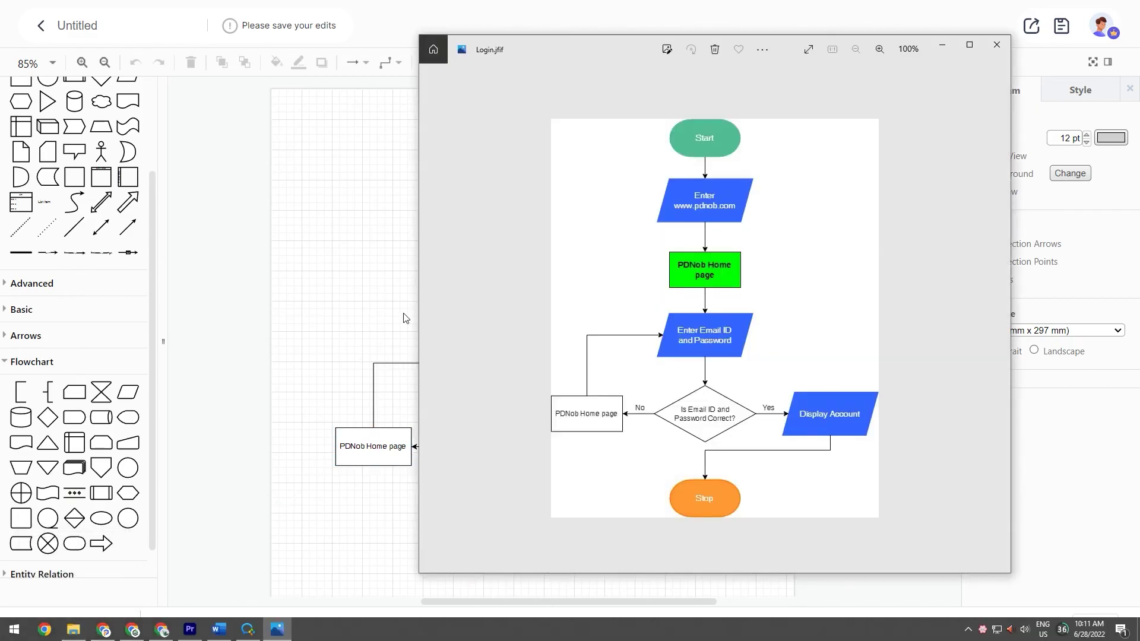
left_click_drag(613, 46, 473, 63)
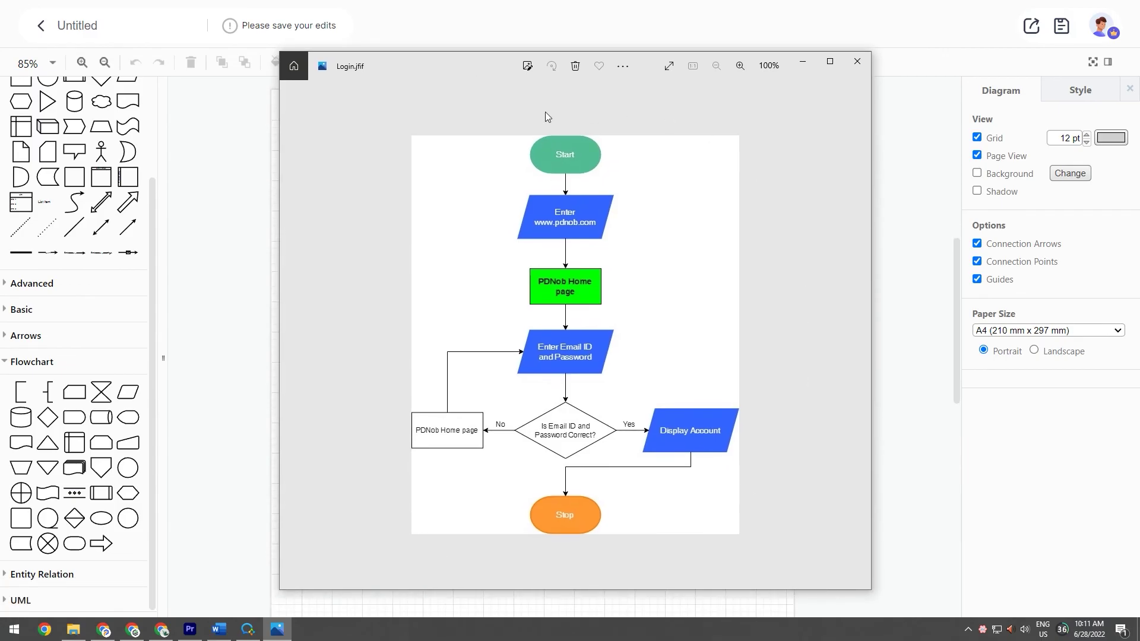